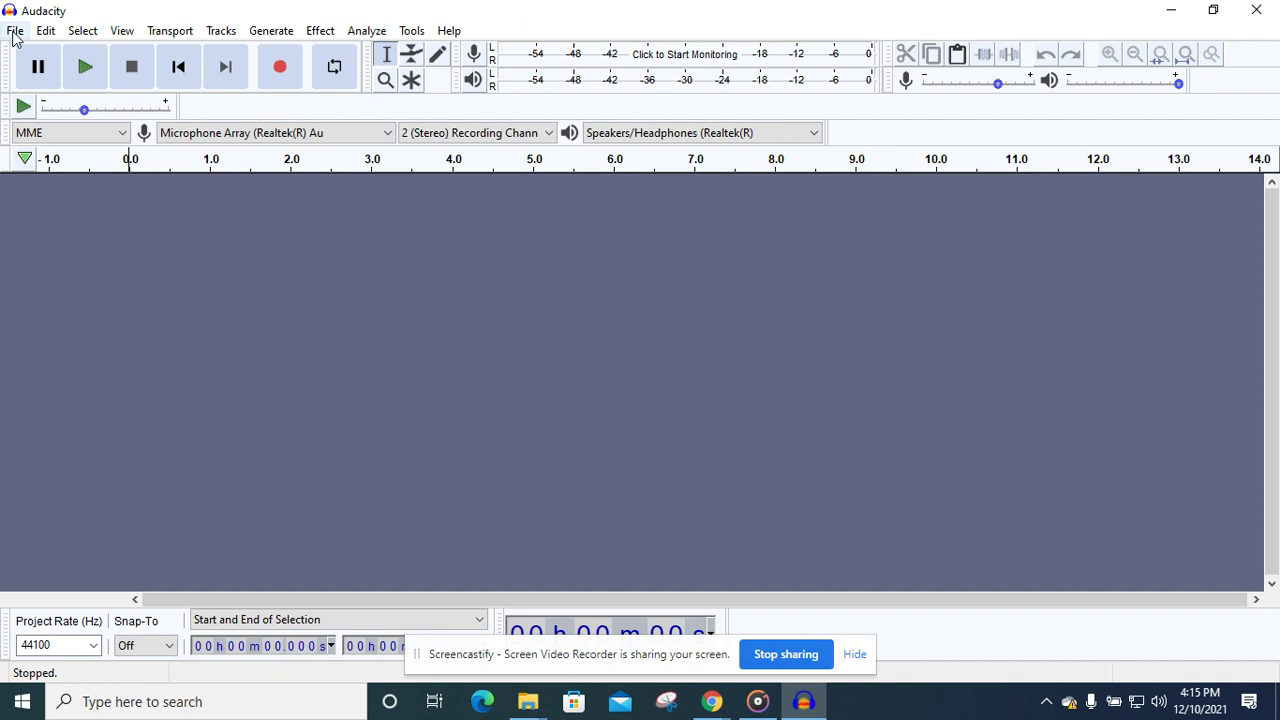
Step: Import the audio file Audio Recording Final Exam from the Downloads folder into the empty project
click(15, 32)
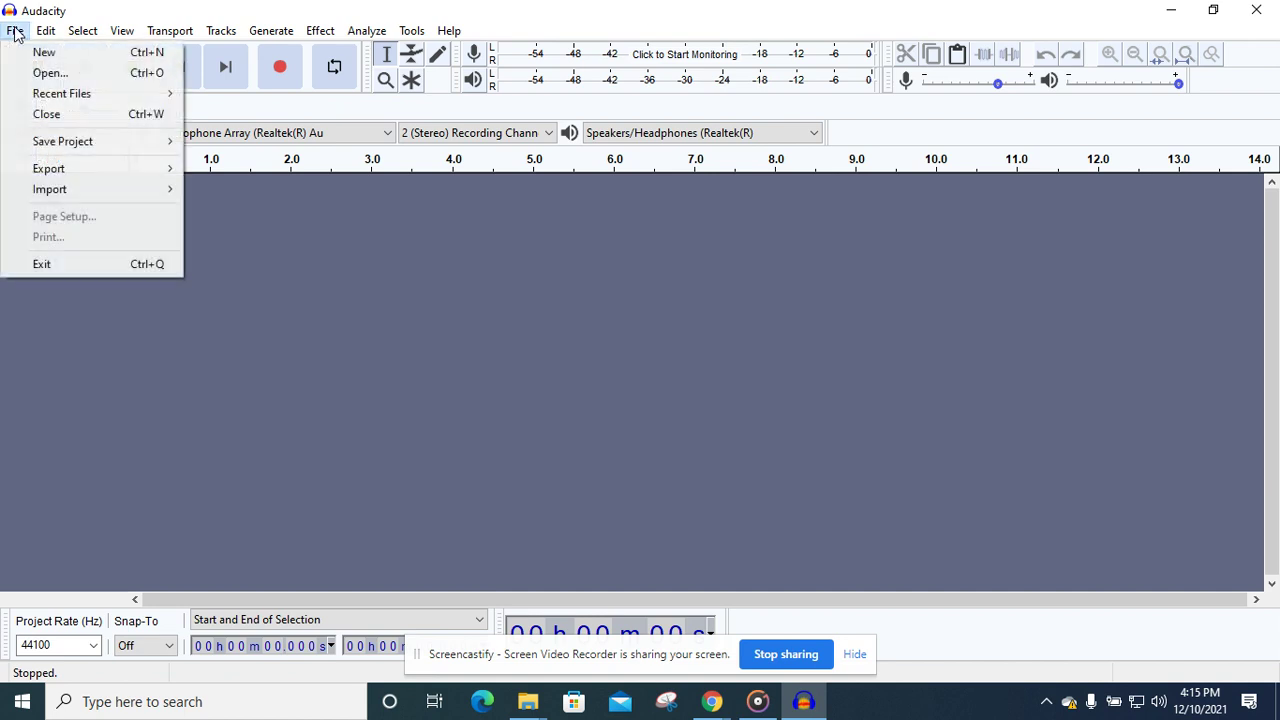
mouse_move(53, 189)
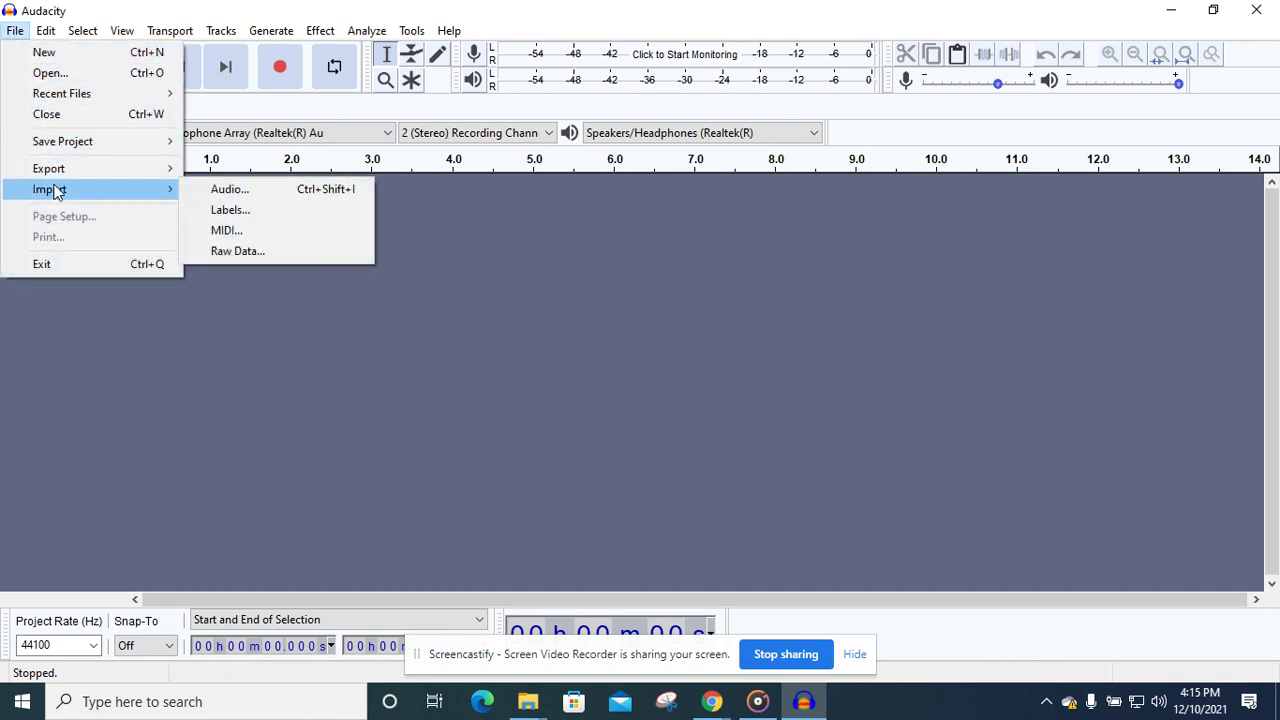
click(207, 189)
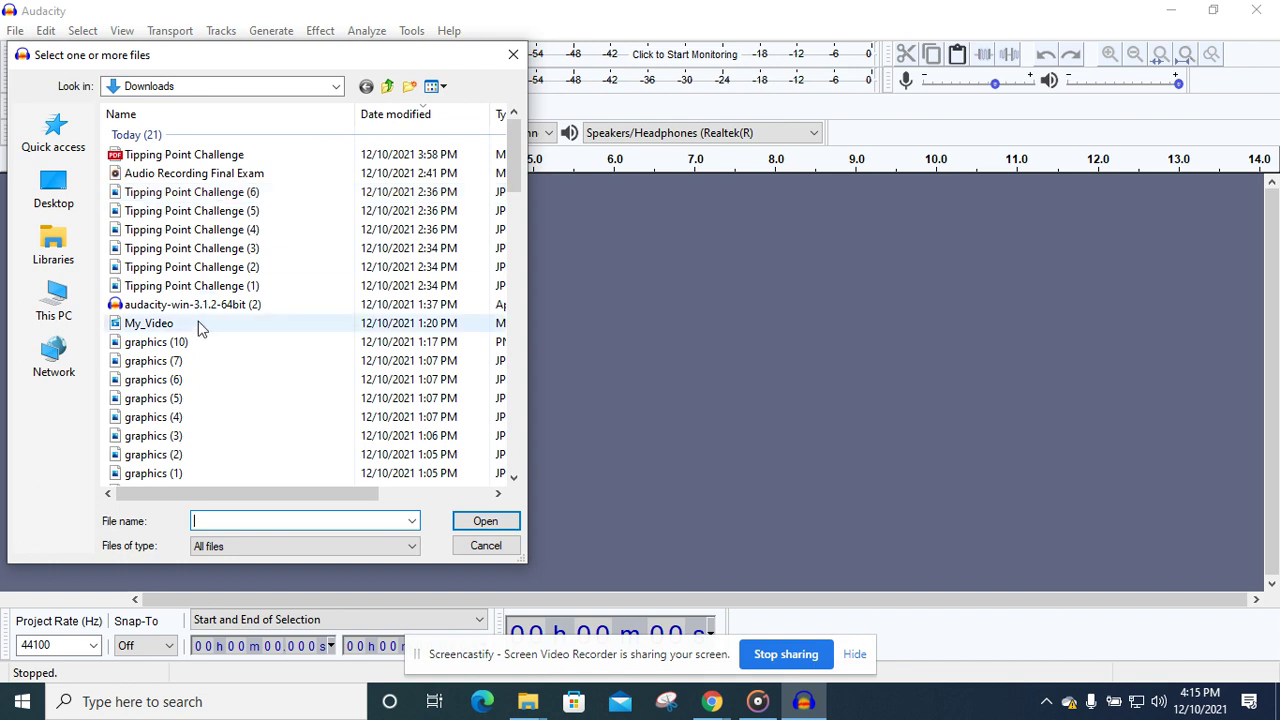
click(212, 175)
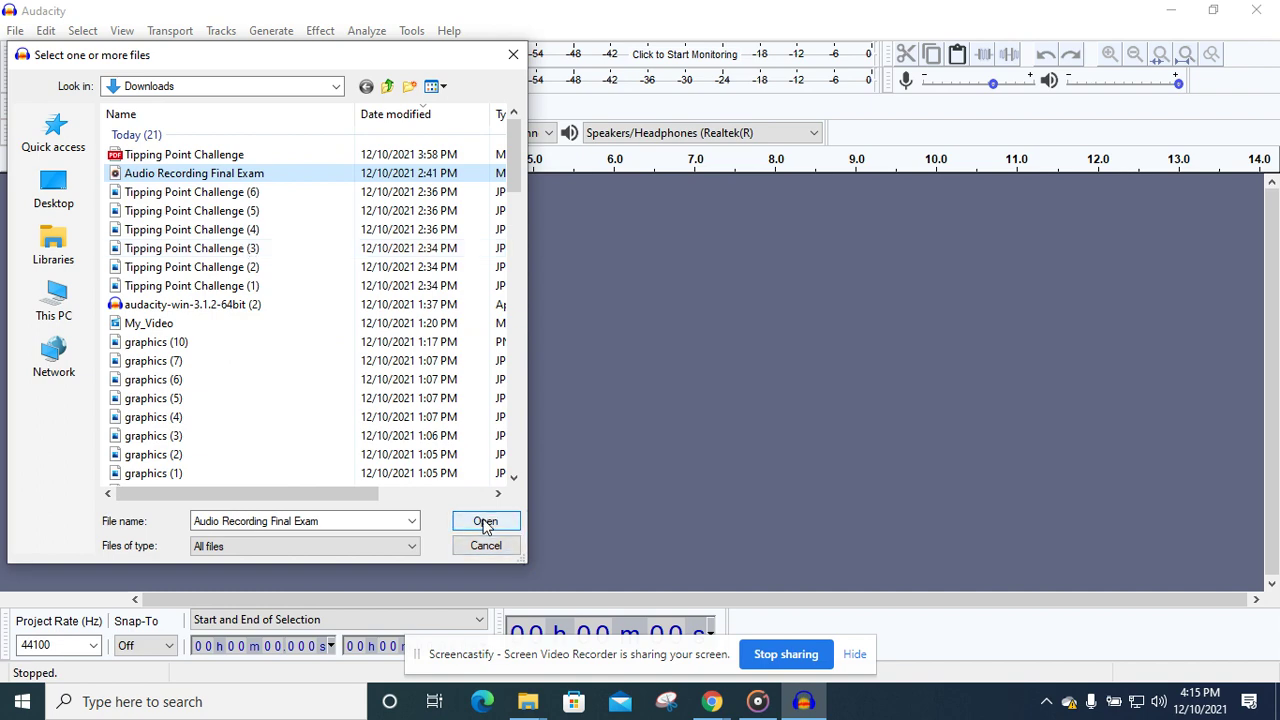
click(485, 521)
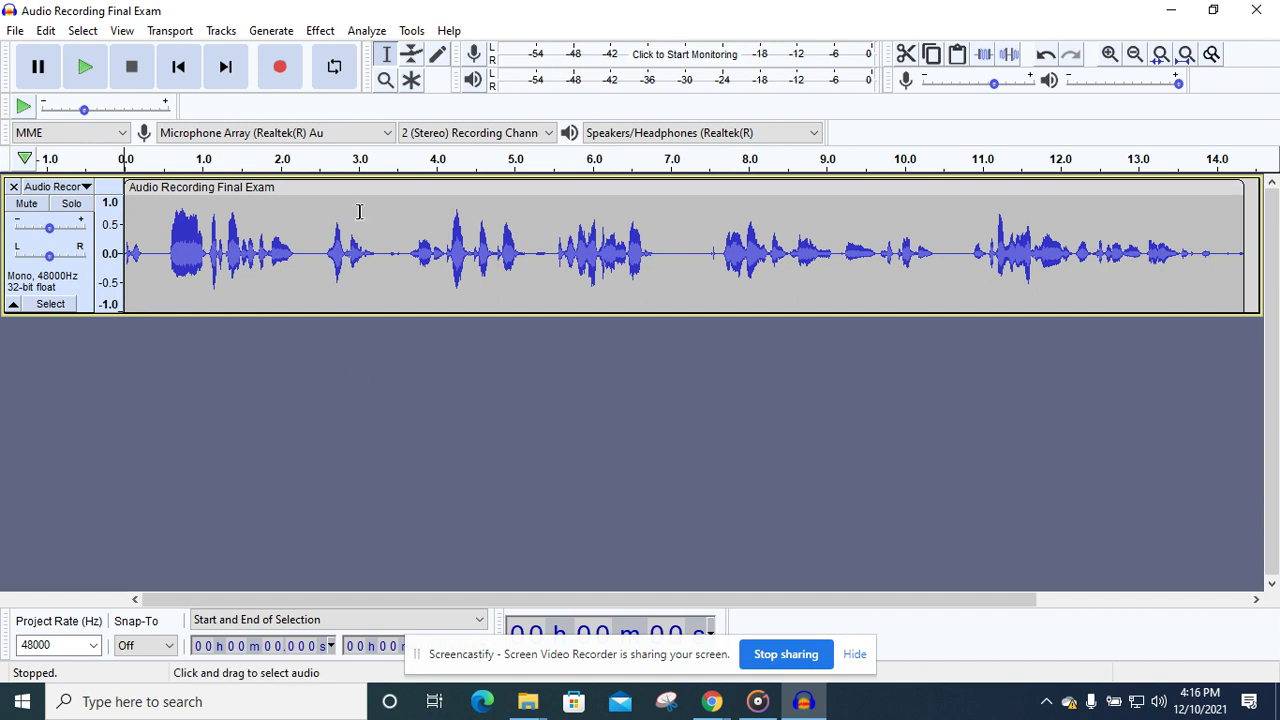
Step: Play the imported recording from the beginning for a few seconds and stop it
click(99, 76)
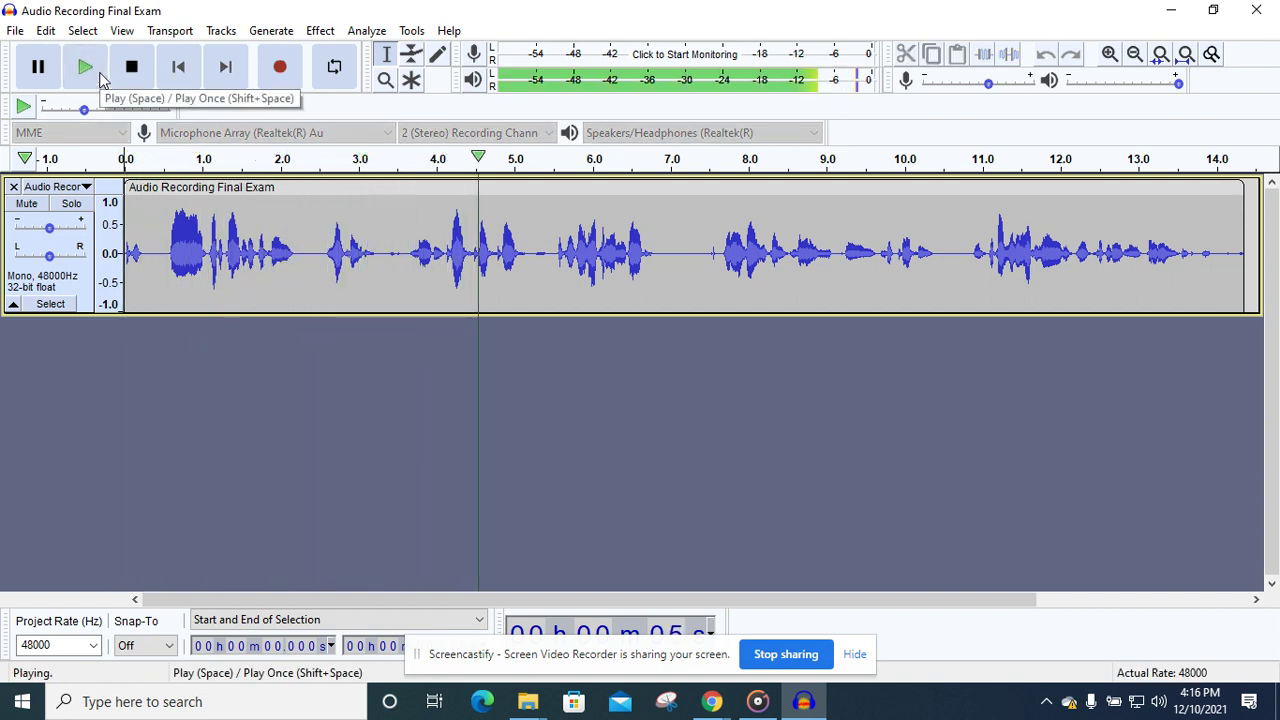
click(99, 76)
click(137, 68)
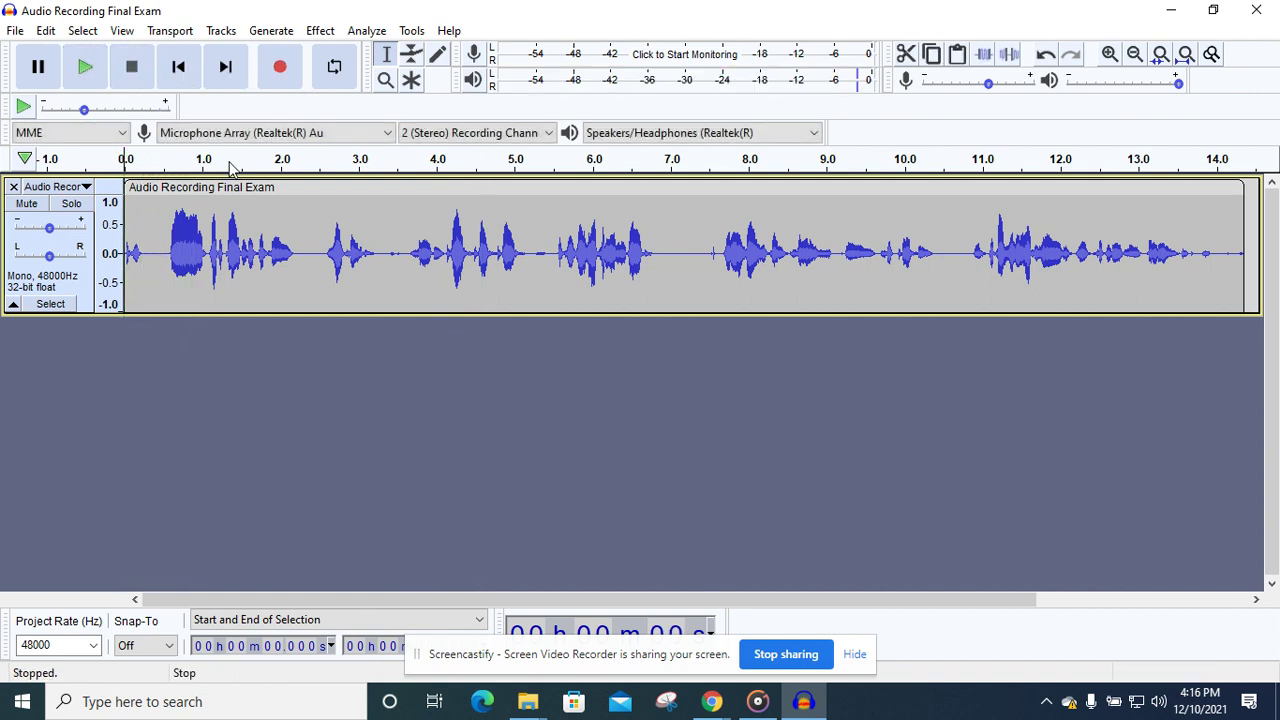
Step: Go through the silent gaps in the waveform and play the recording from about 7.4 s
click(317, 255)
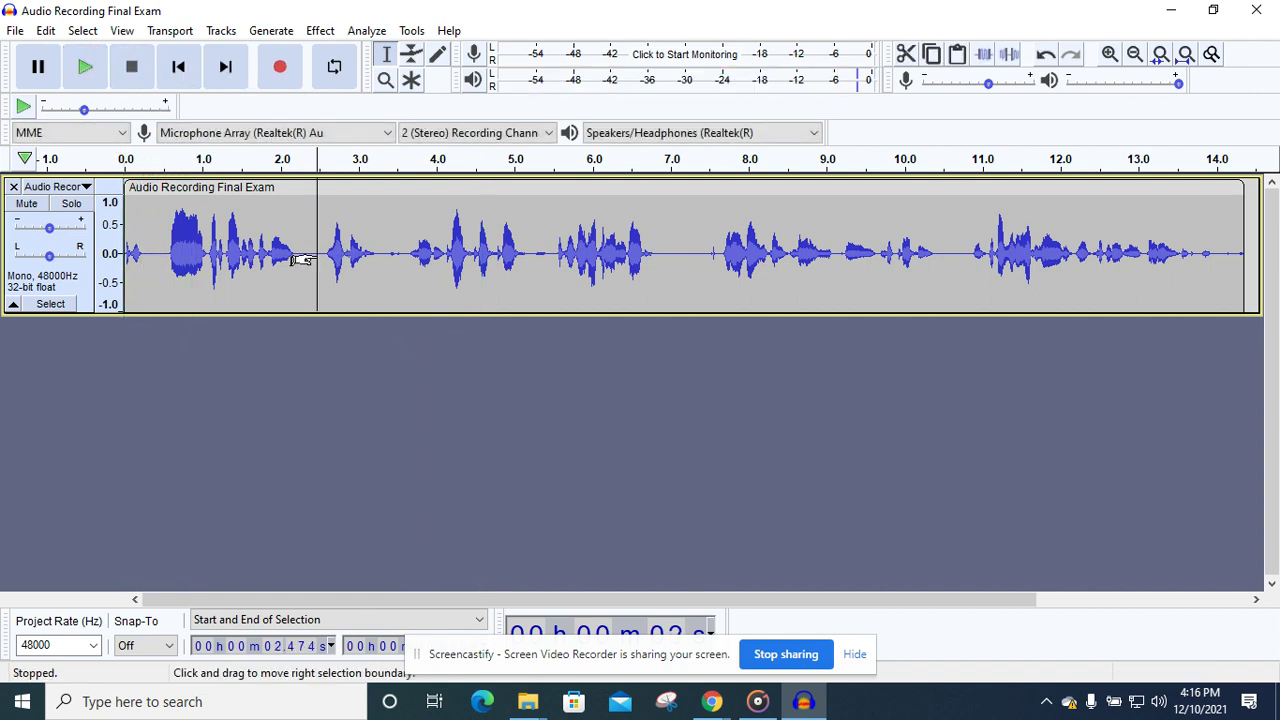
click(390, 257)
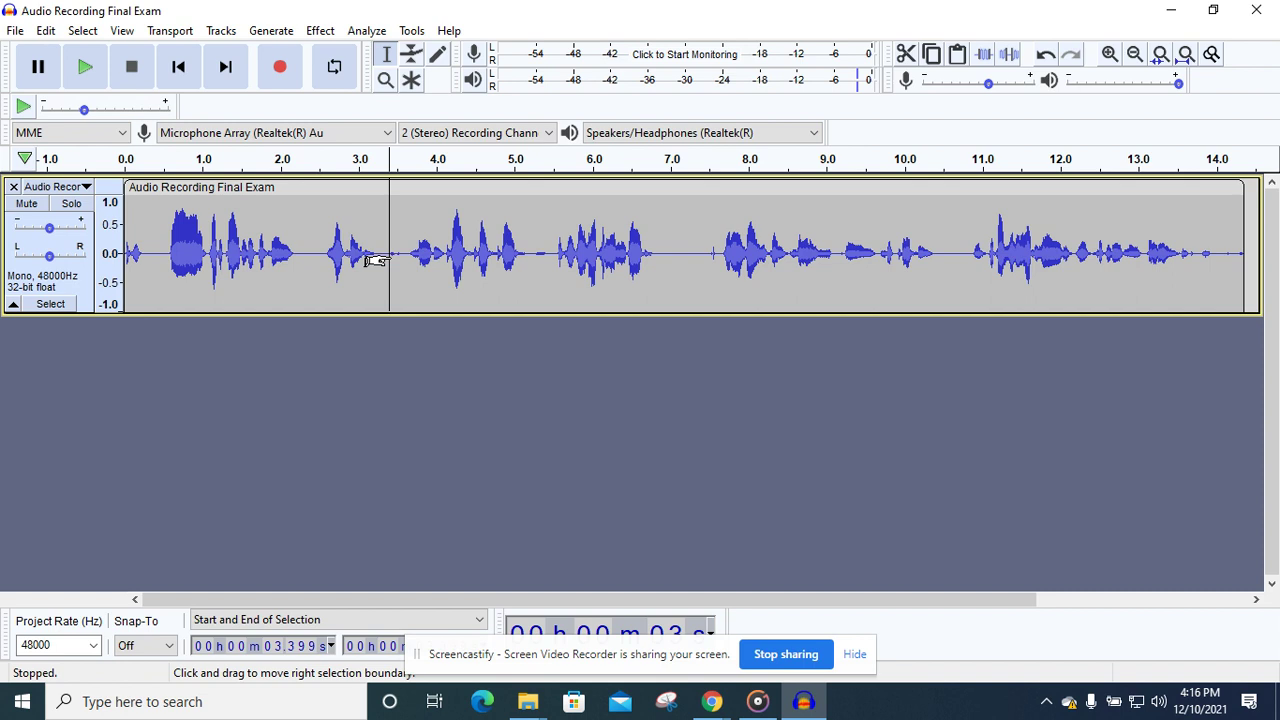
click(545, 259)
click(692, 255)
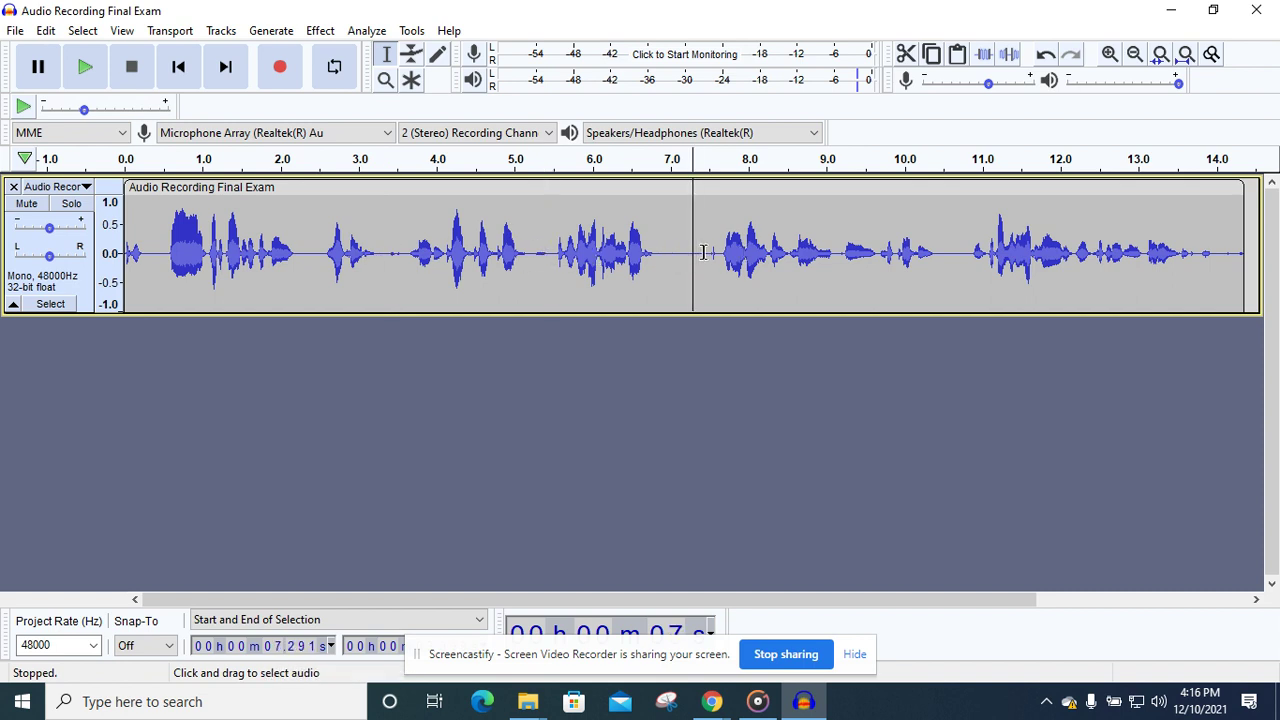
click(703, 256)
key(space)
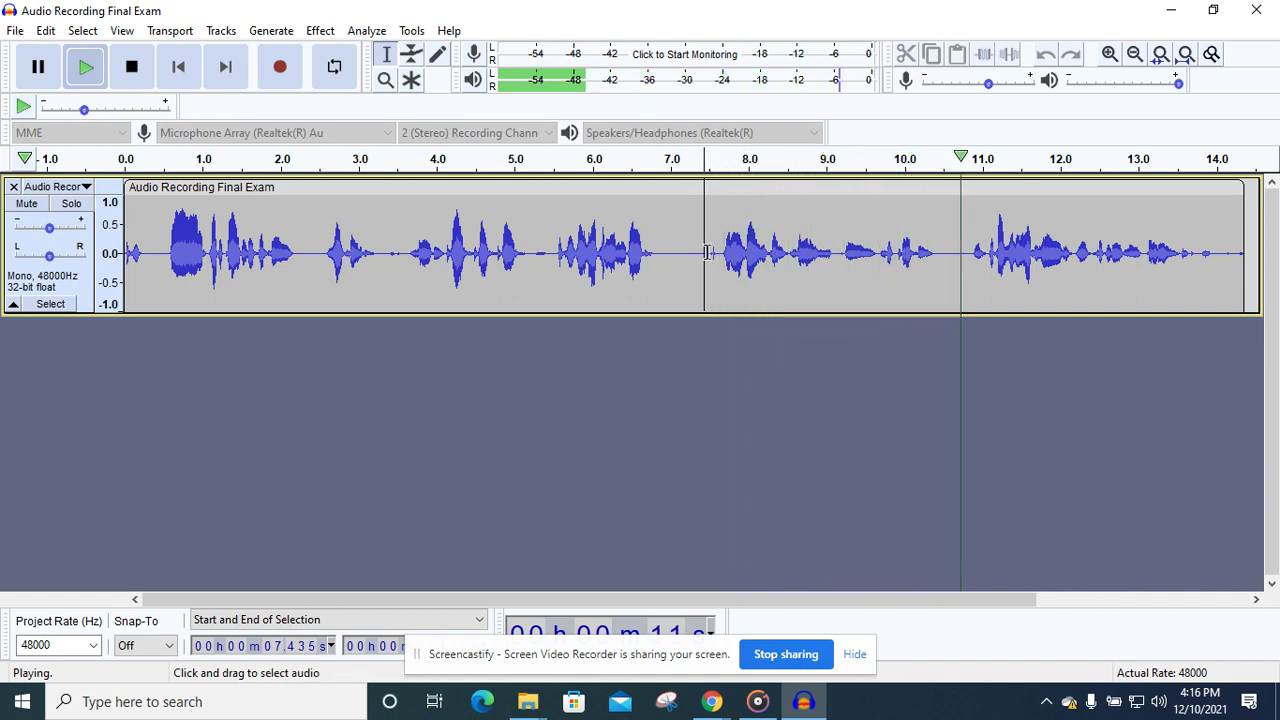
key(space)
Step: Delete the part of the recording from about 7.4 s to 9.2 s
drag(943, 253, 971, 252)
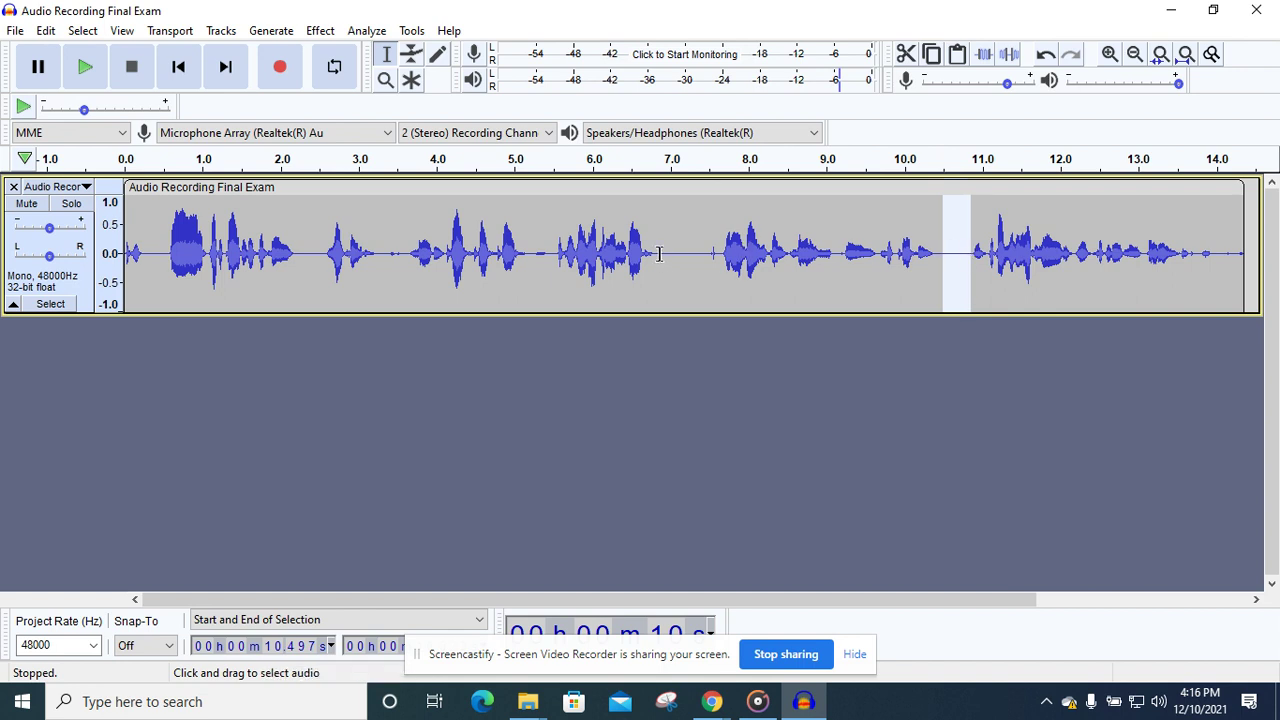
drag(660, 255, 842, 253)
click(691, 257)
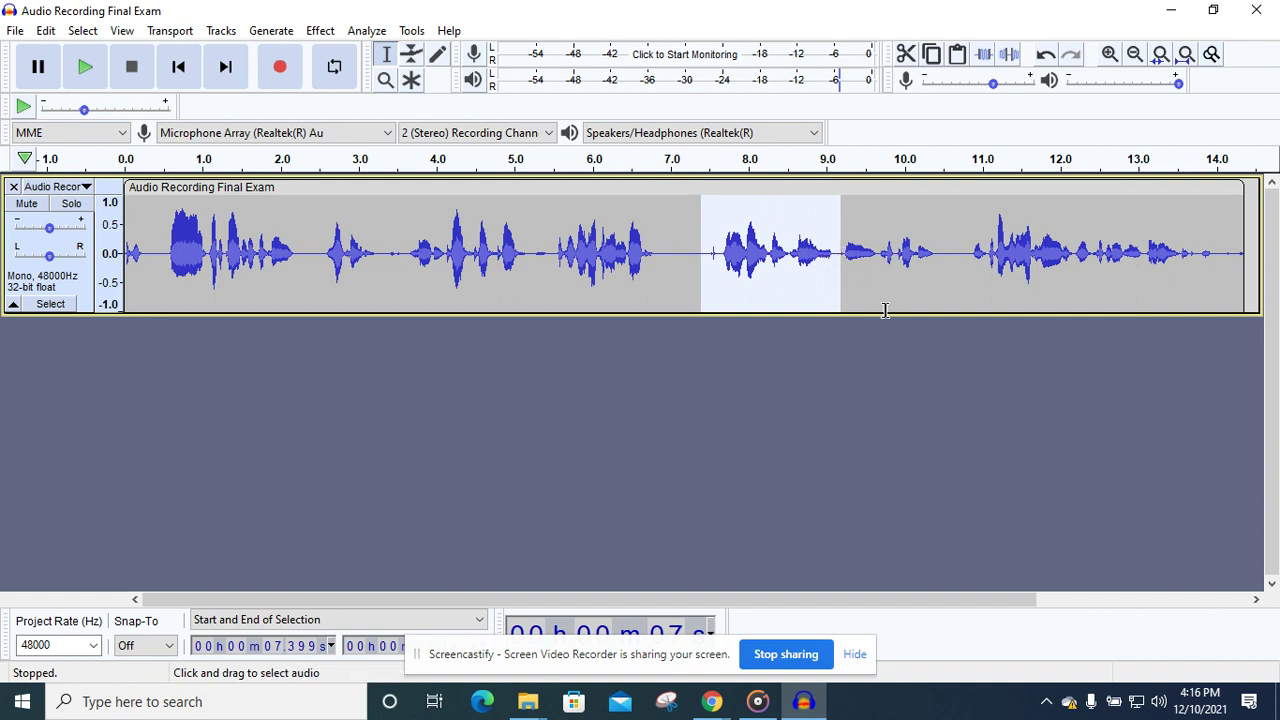
key(Delete)
click(845, 273)
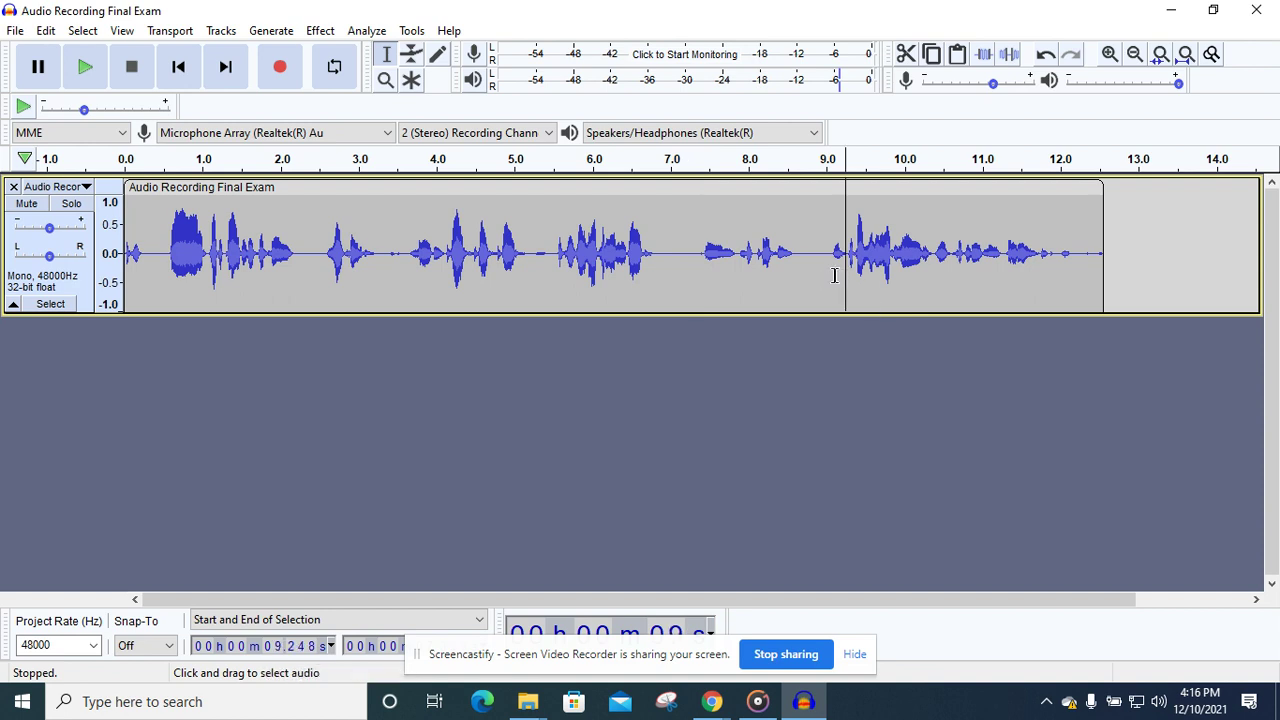
Step: Play the edited recording from about 6.75 s to check the cut
click(651, 253)
key(space)
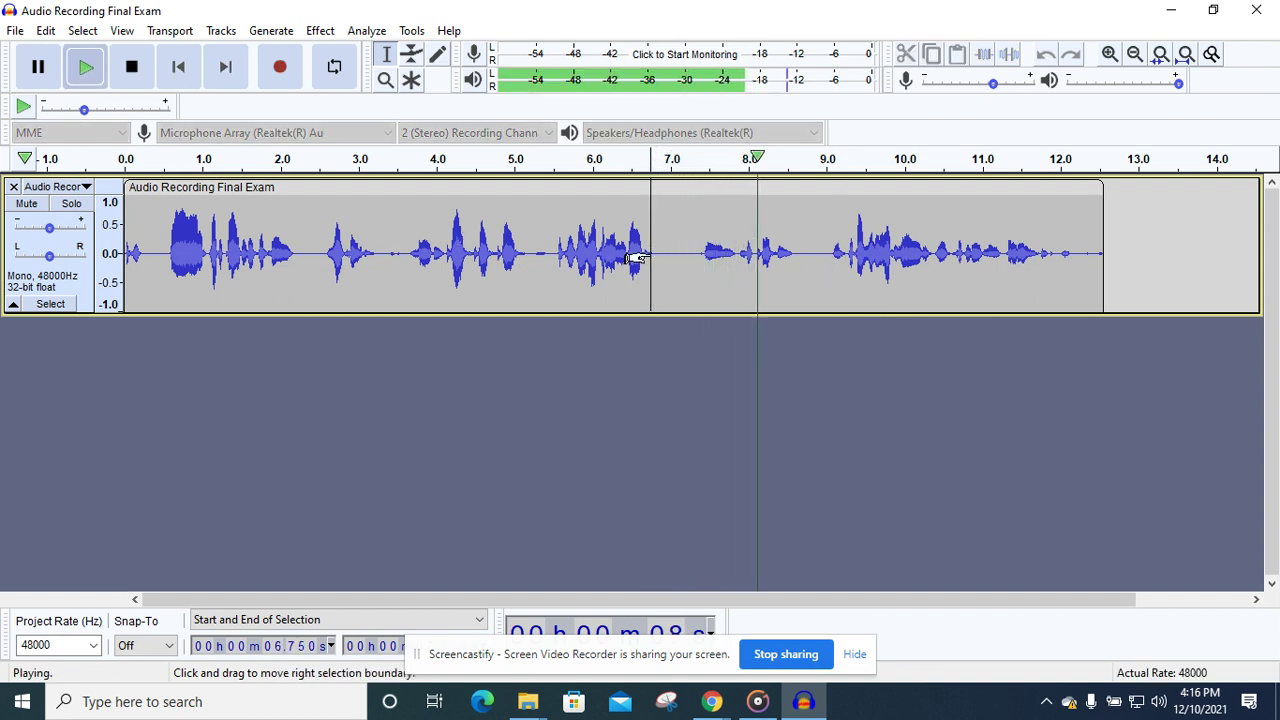
key(space)
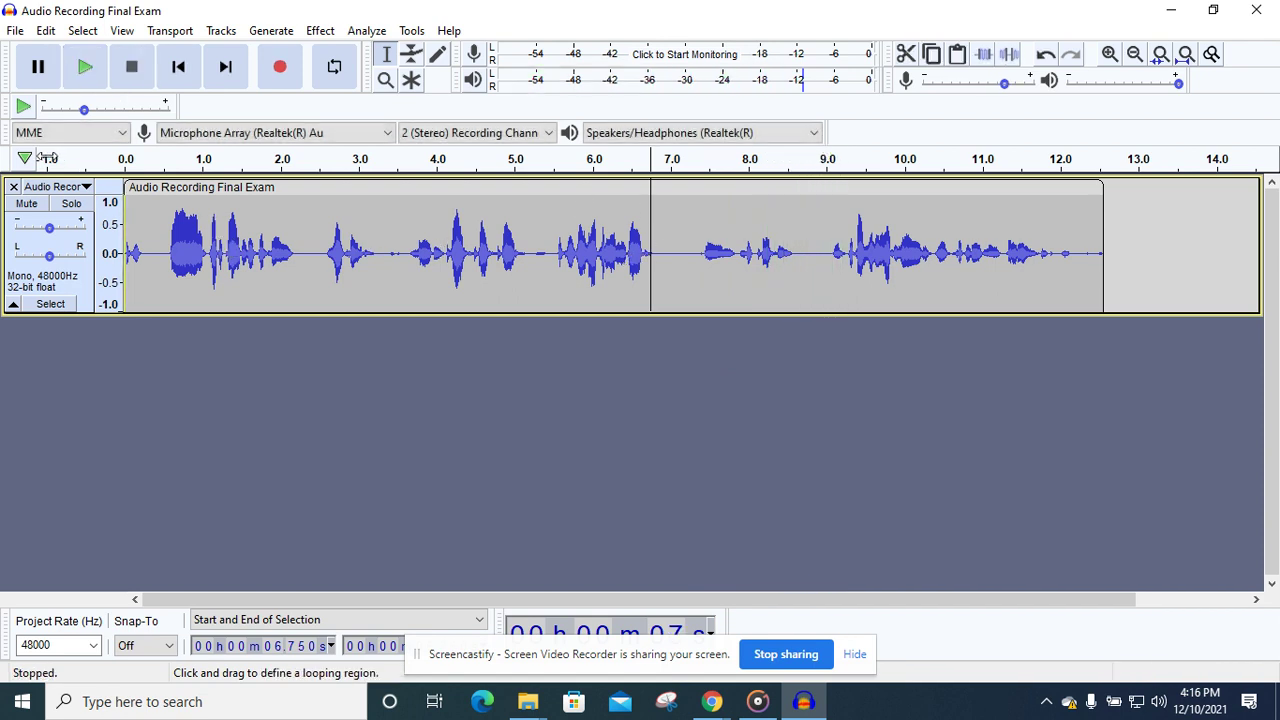
Step: Import Audio Recording Final Exam from the Downloads folder again as a second track
click(15, 30)
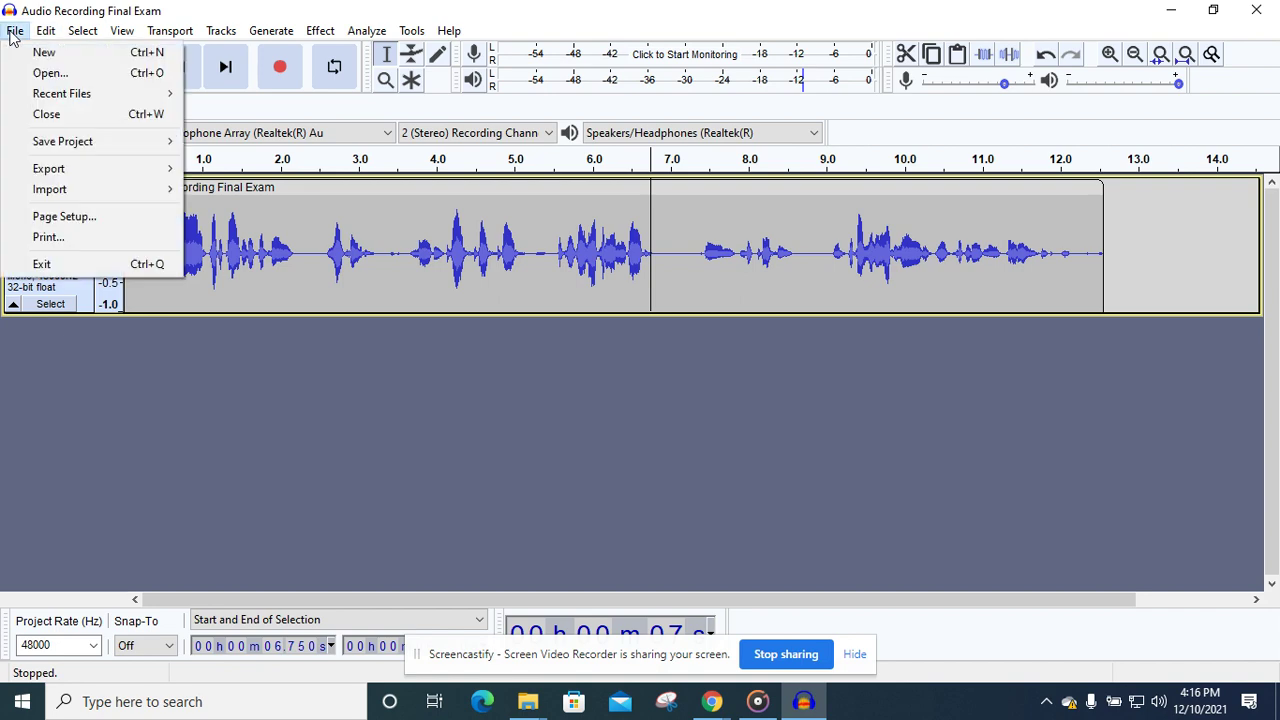
mouse_move(40, 189)
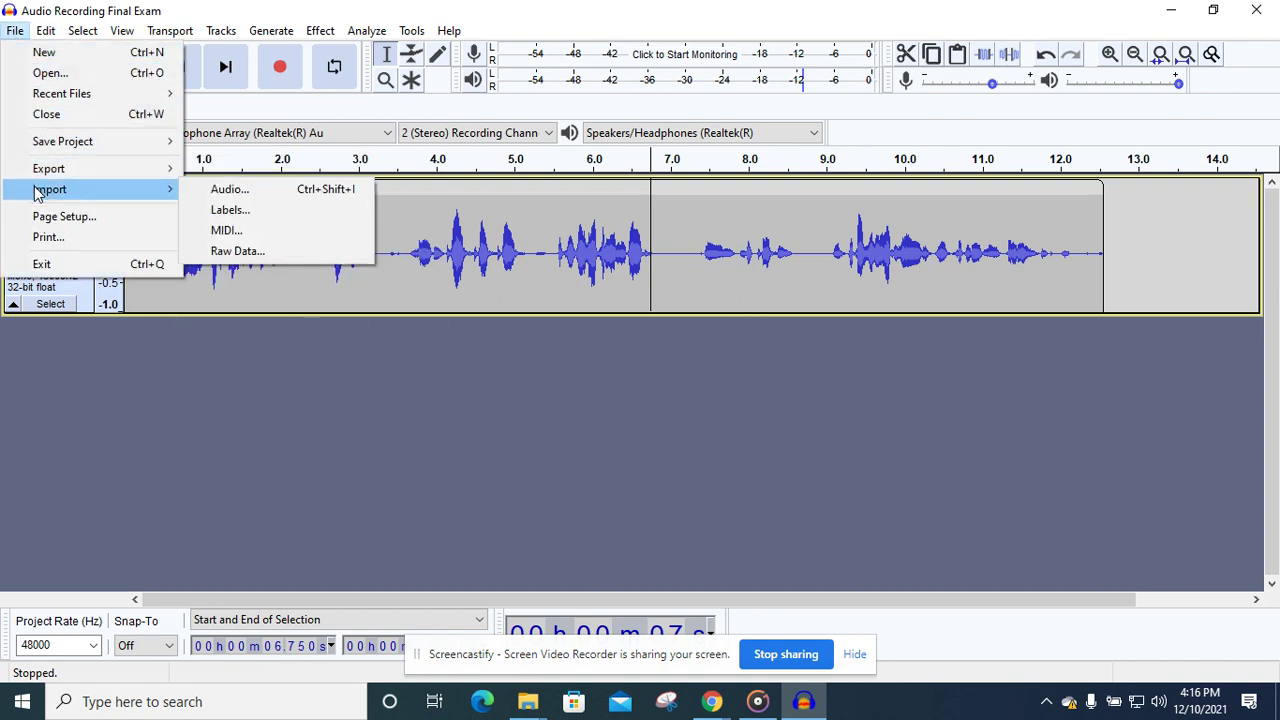
click(222, 189)
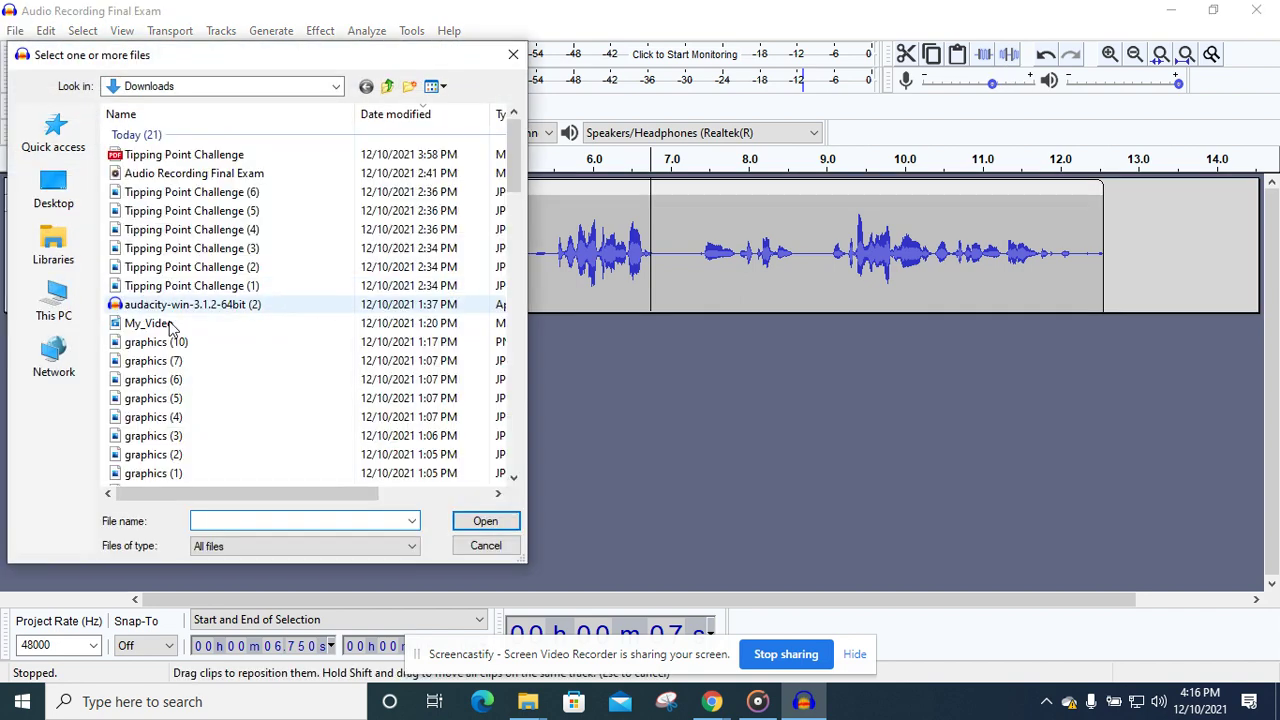
click(180, 173)
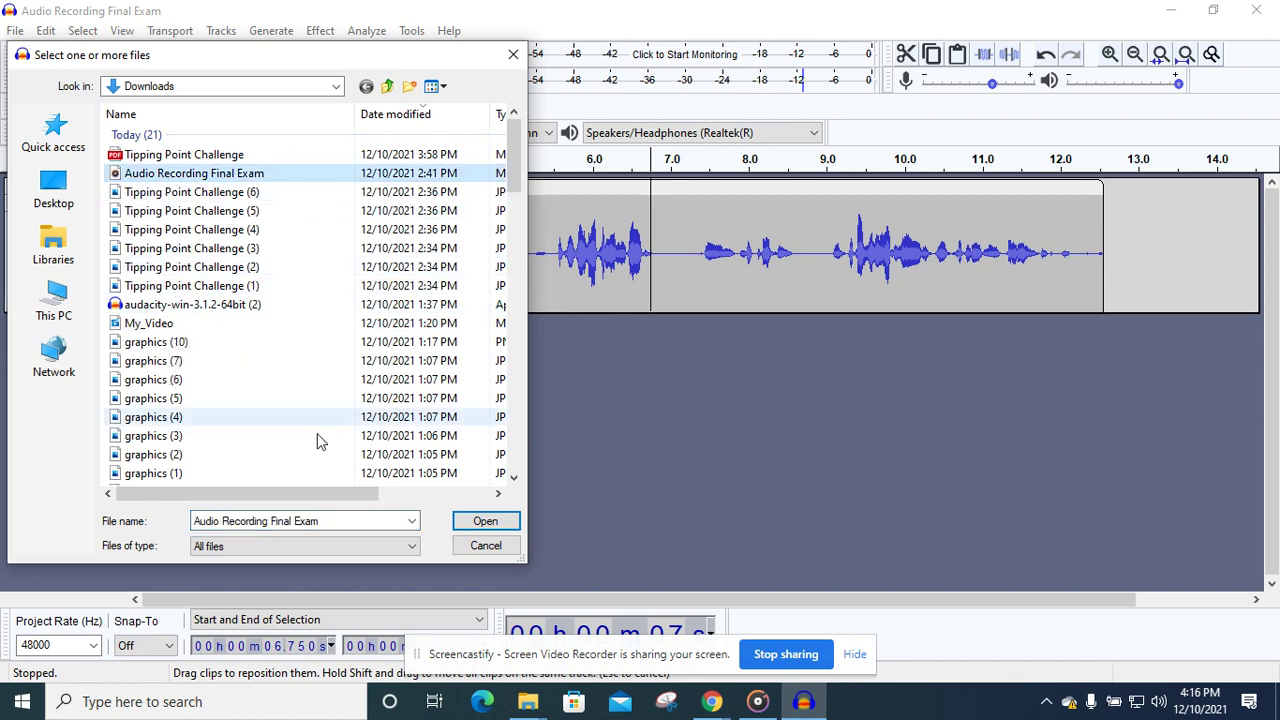
click(481, 518)
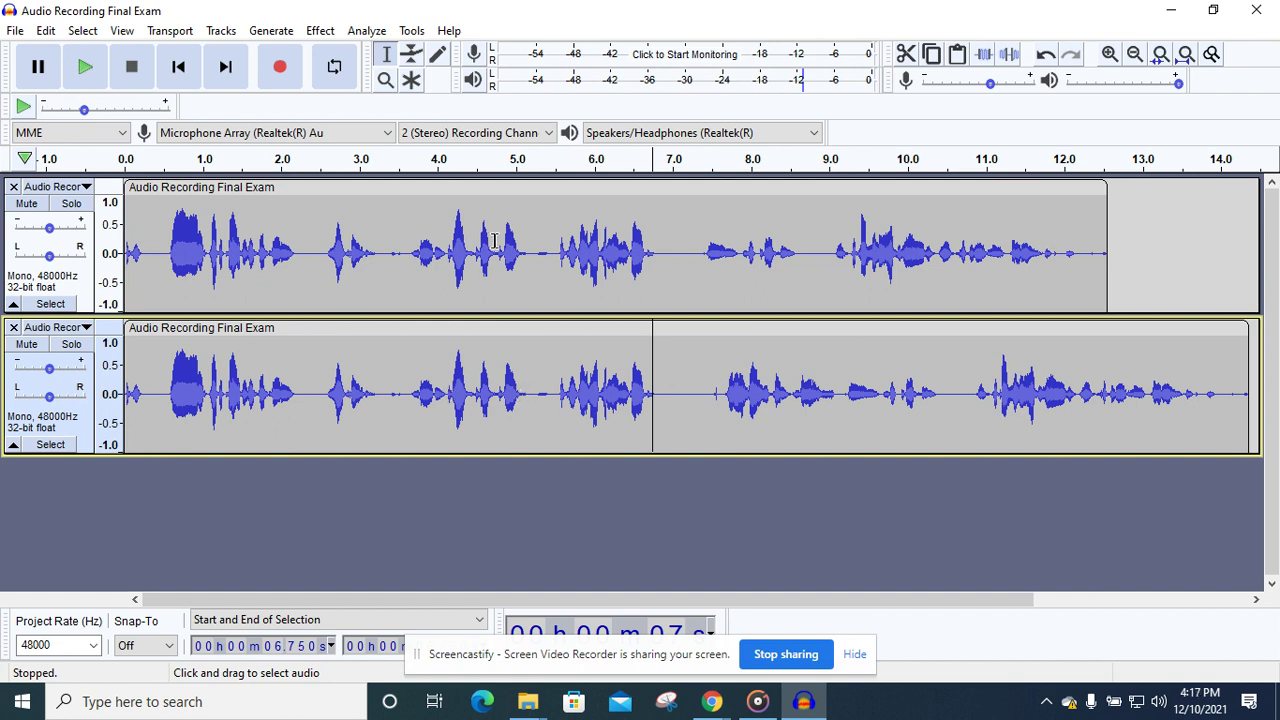
Step: Select the whole clip on the second track and cut it out of the track
drag(587, 372, 970, 380)
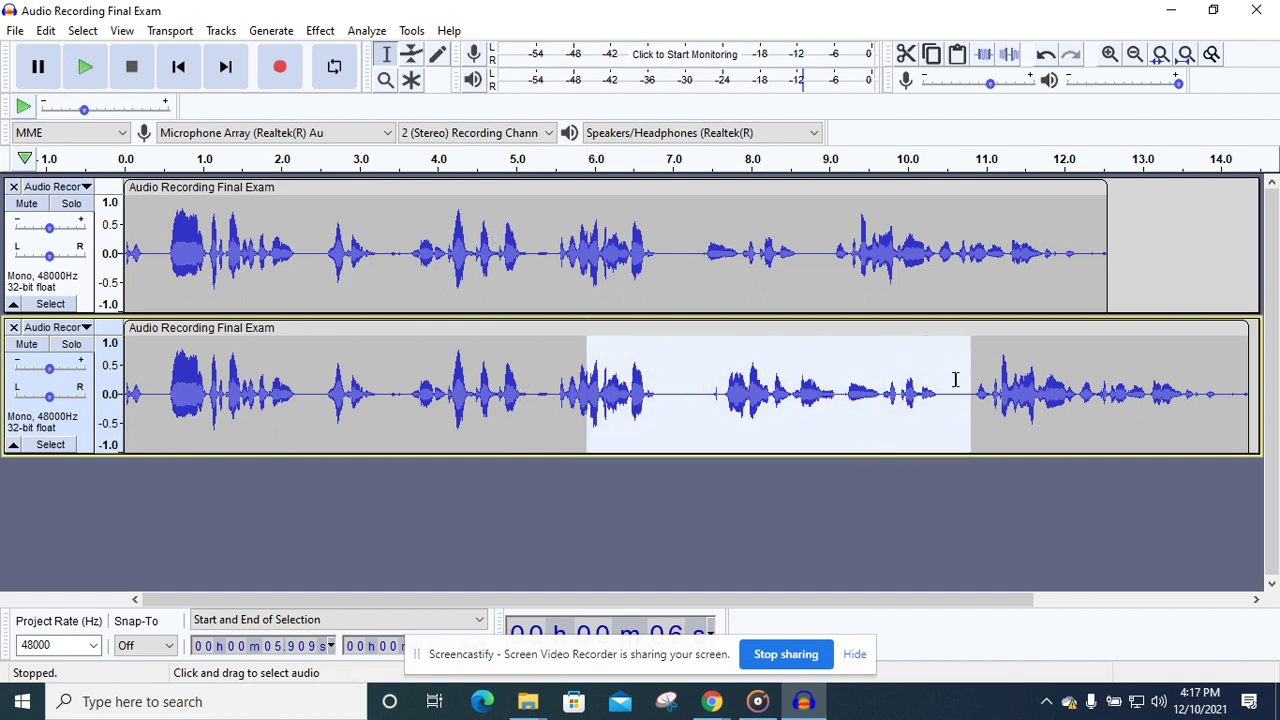
drag(1148, 261, 1186, 262)
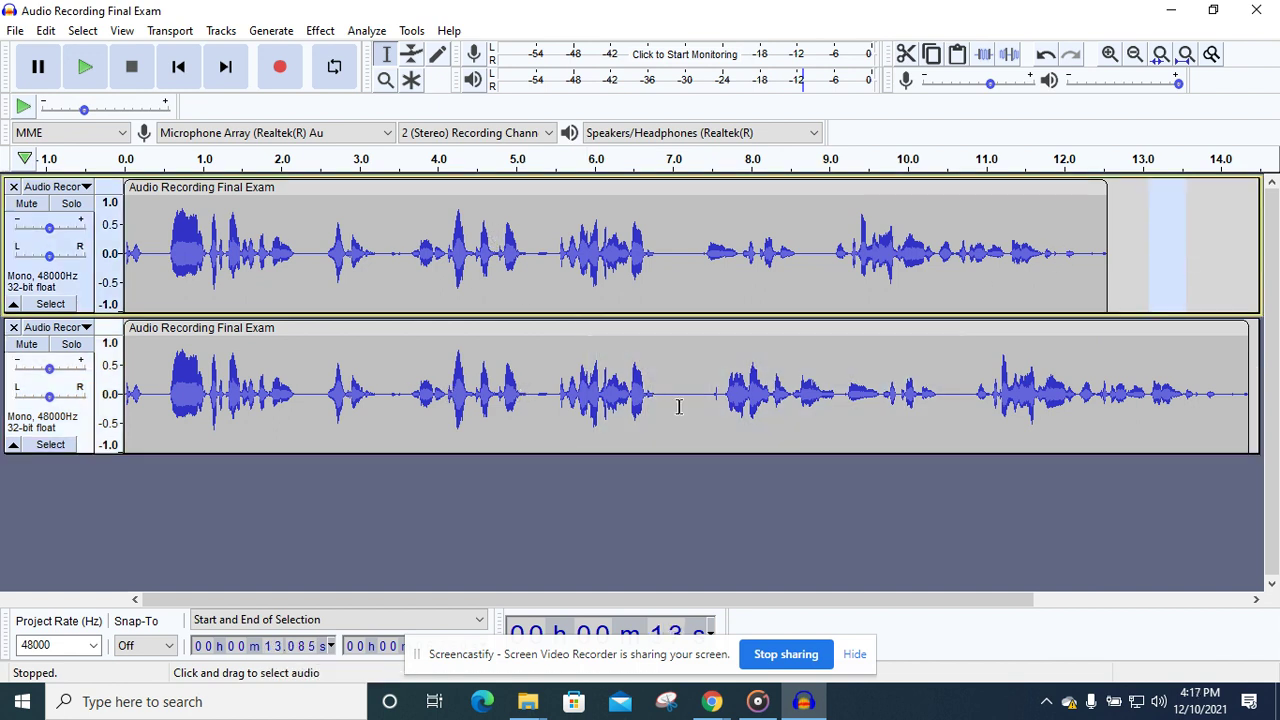
double_click(174, 384)
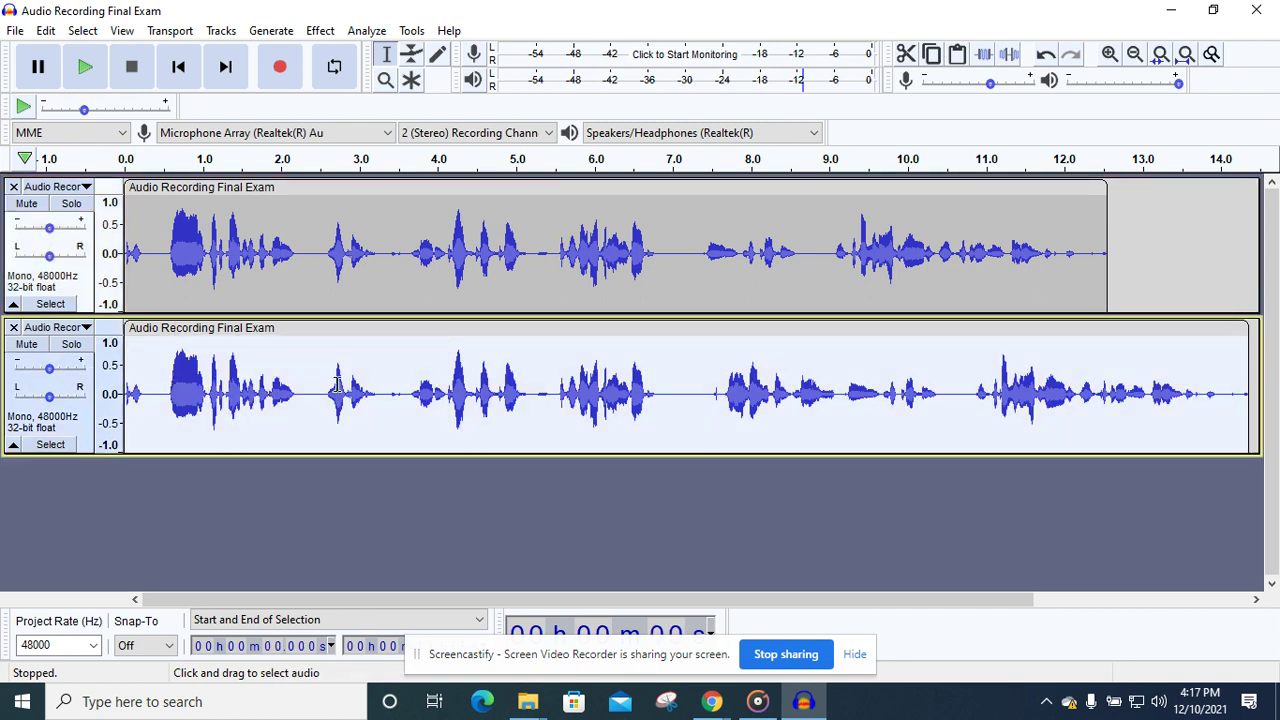
click(46, 30)
click(66, 100)
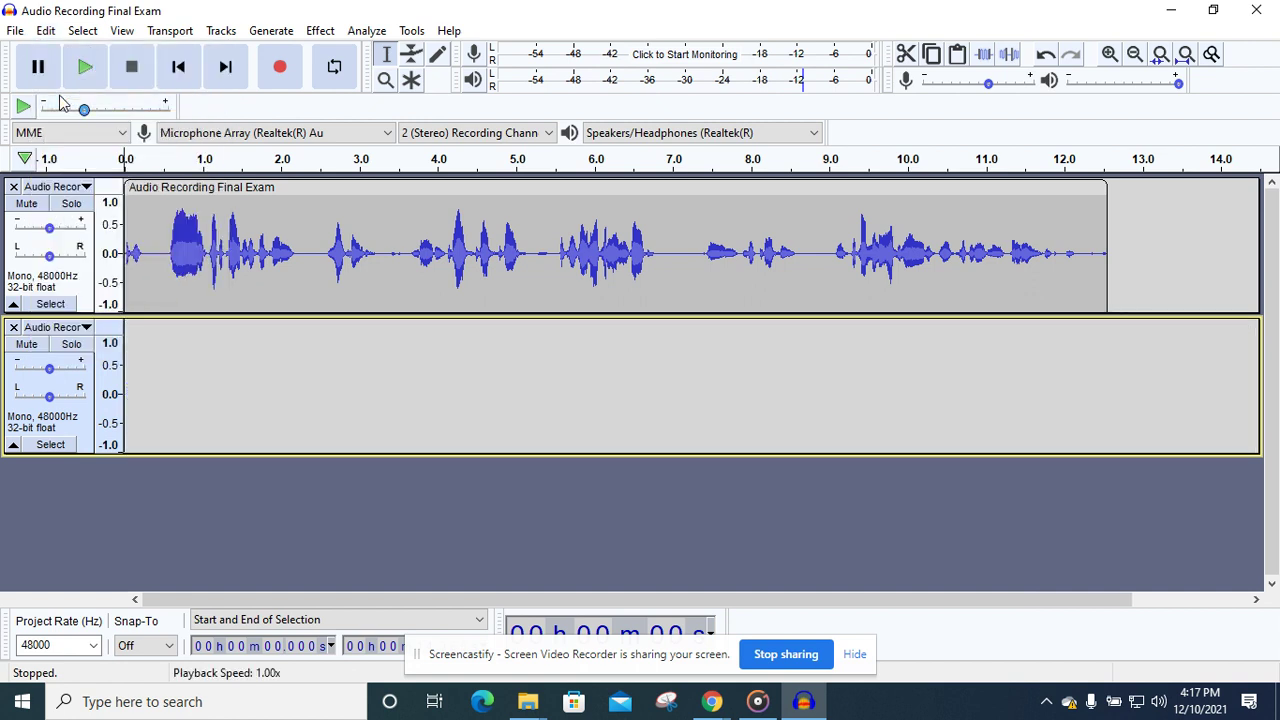
Step: Paste the cut clip into the first track at about 12.8 s and remove the empty second track
click(1128, 224)
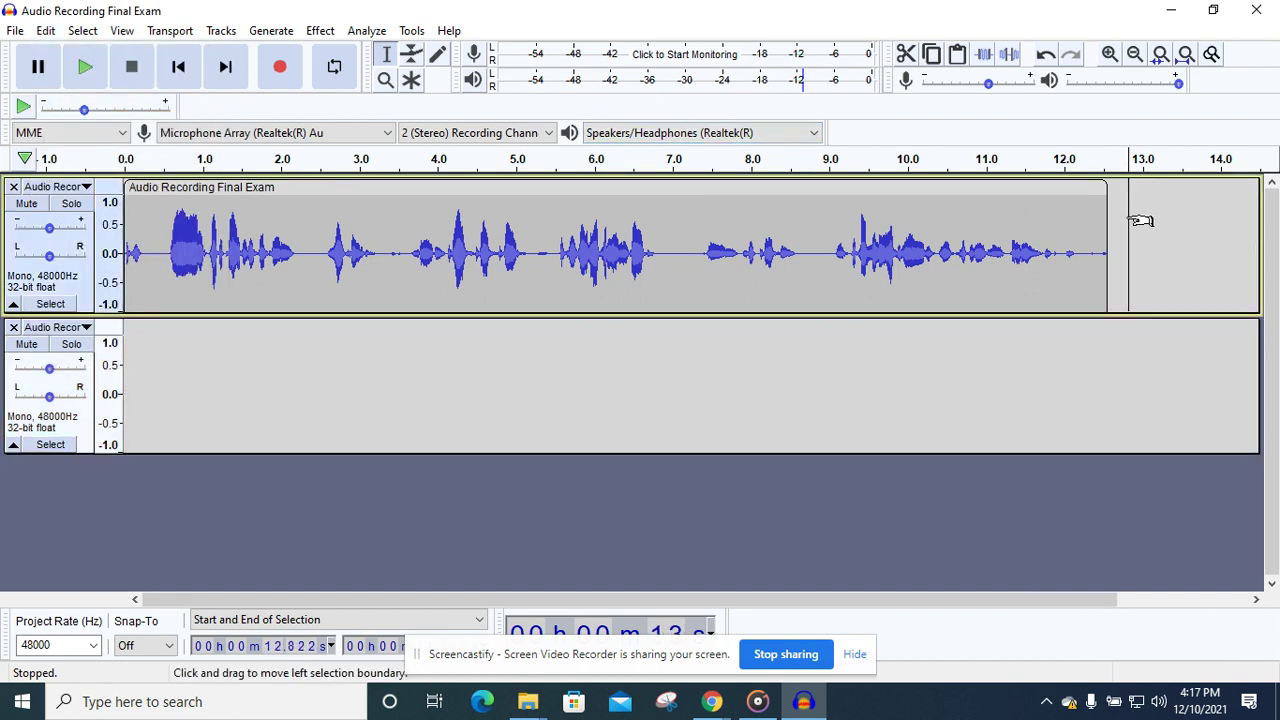
right_click(1140, 220)
click(1128, 225)
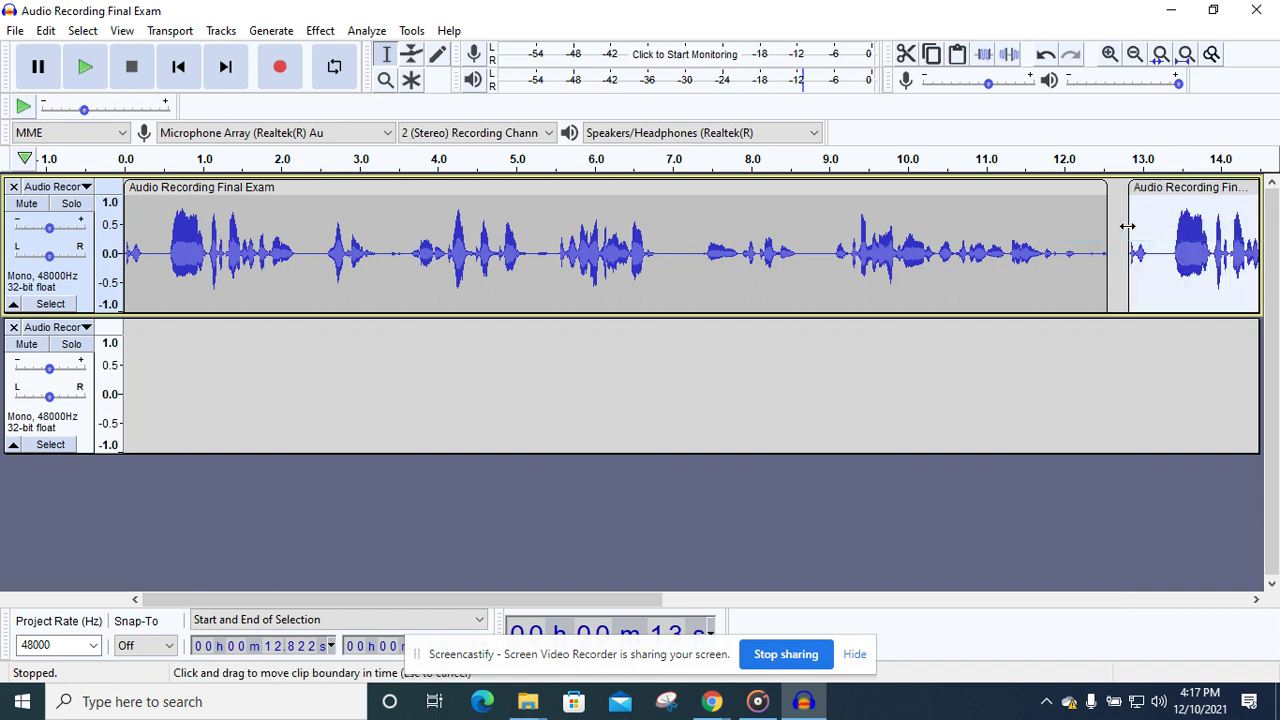
click(14, 328)
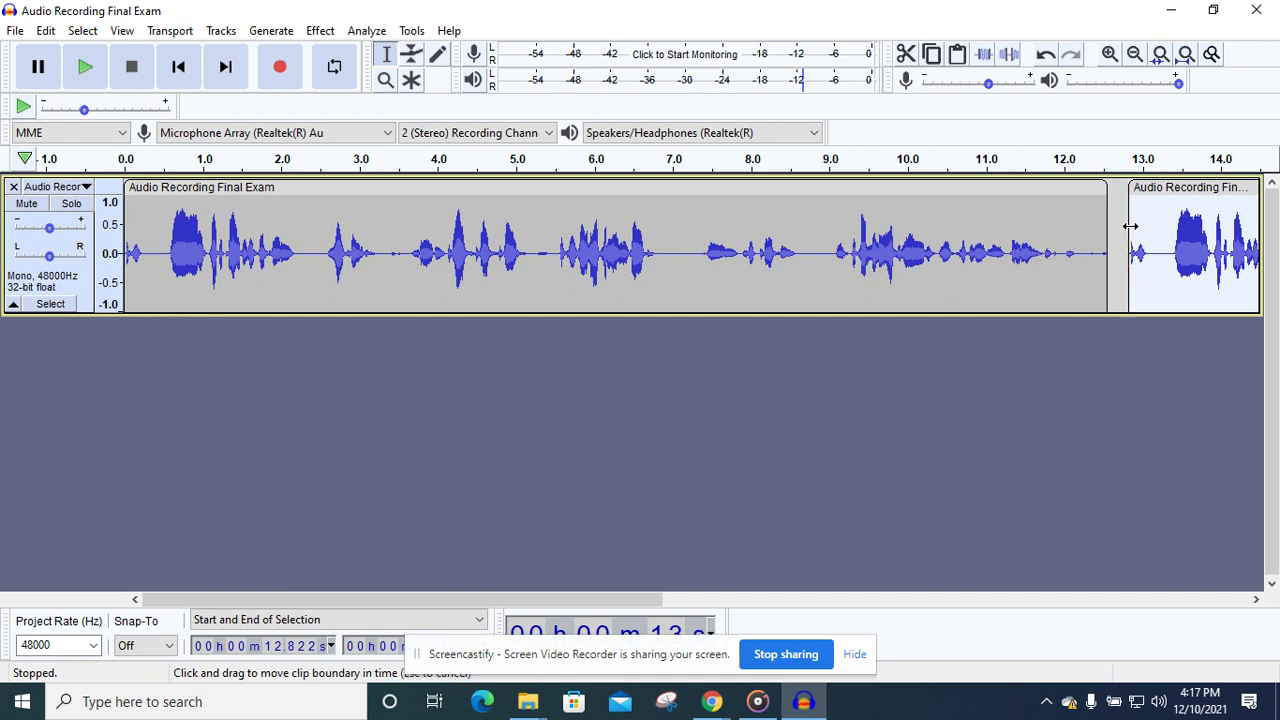
Step: Move the pasted clip so that it starts directly at the end of the first clip, at 12.563 s
mouse_move(1160, 188)
mouse_down()
mouse_move(1137, 194)
mouse_move(1163, 194)
mouse_up()
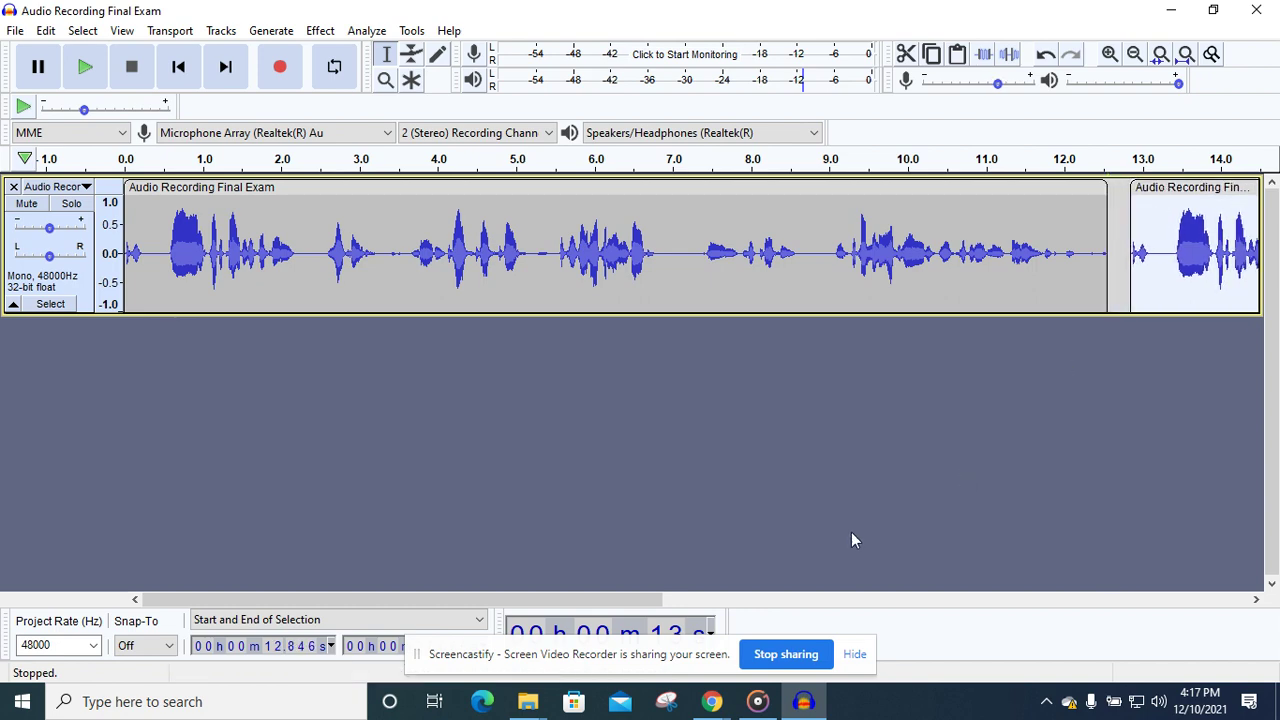
drag(651, 600, 936, 599)
drag(658, 197, 636, 192)
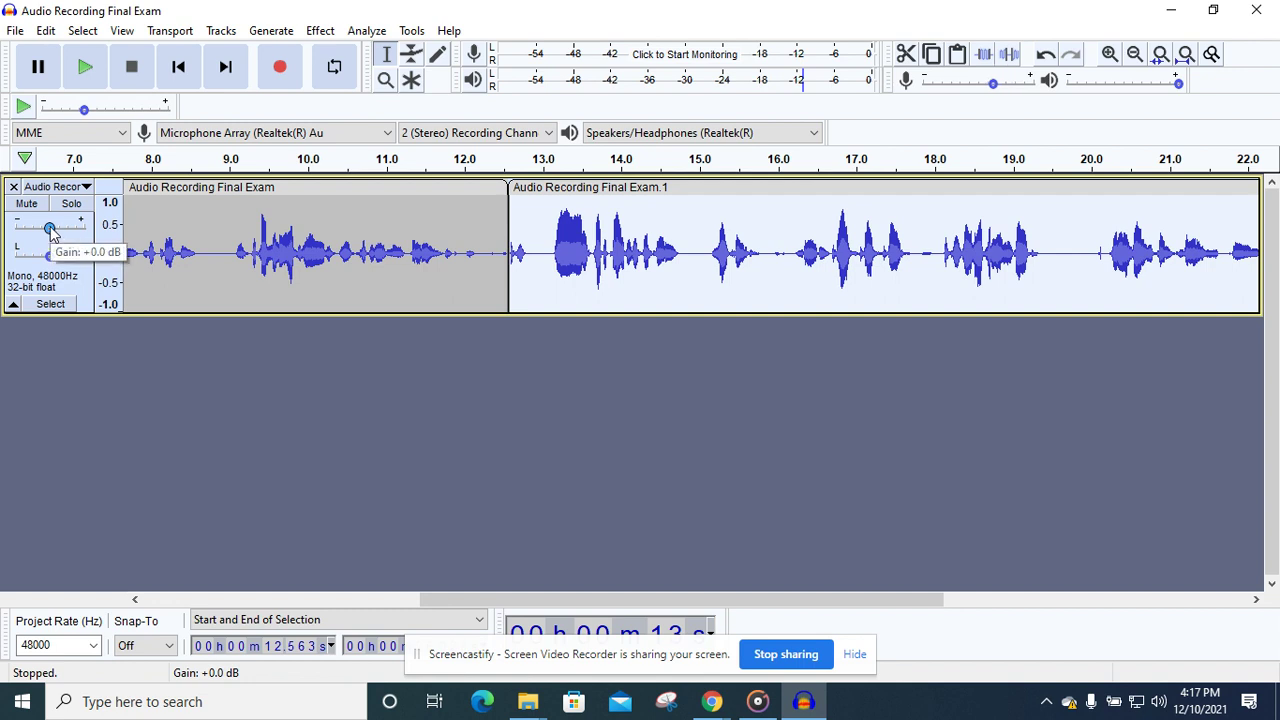
Step: Play the pasted clip with the track gain raised to +5.0 dB, and reset the gain to 0 dB
drag(50, 229, 60, 232)
click(85, 67)
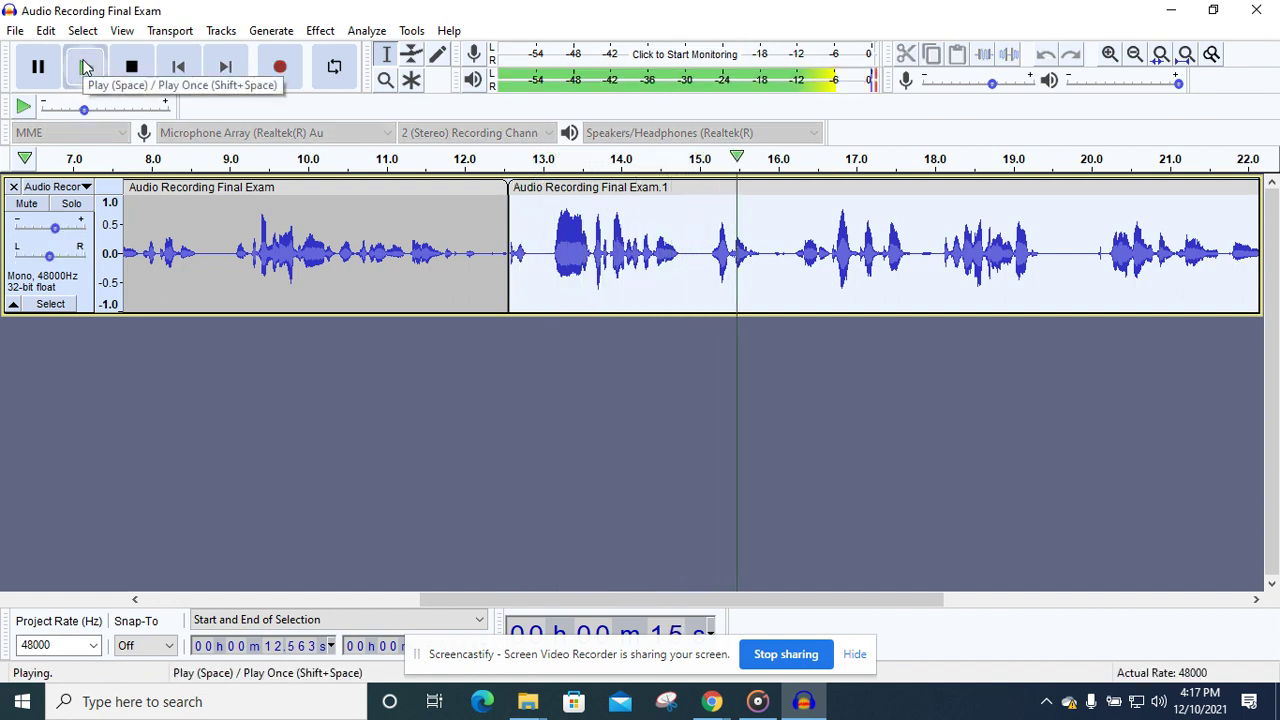
click(85, 67)
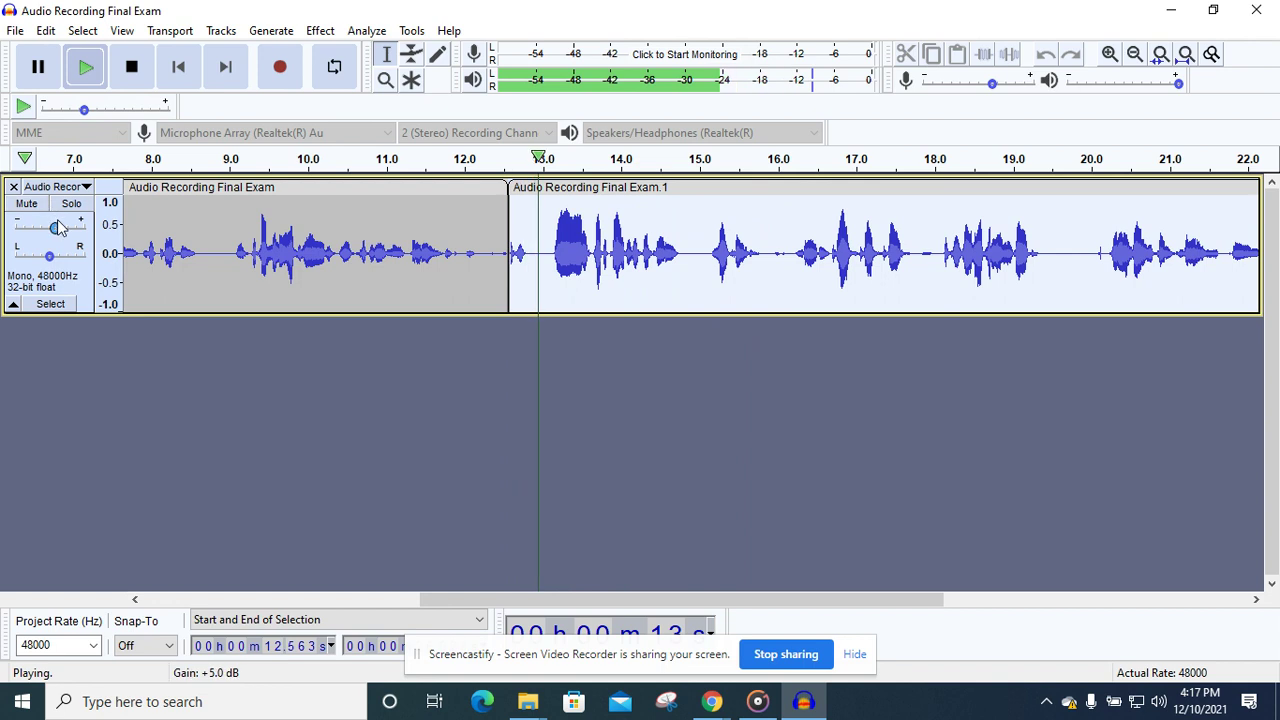
click(141, 70)
mouse_move(58, 230)
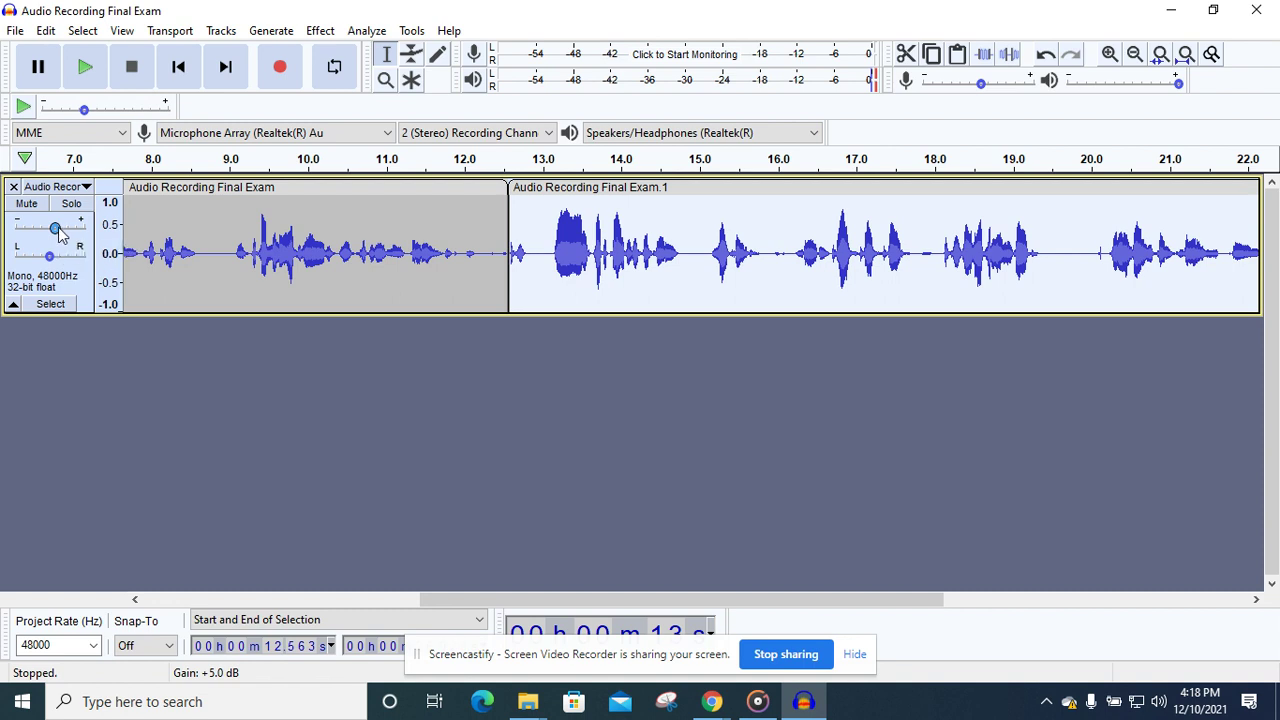
click(58, 230)
drag(57, 230, 49, 230)
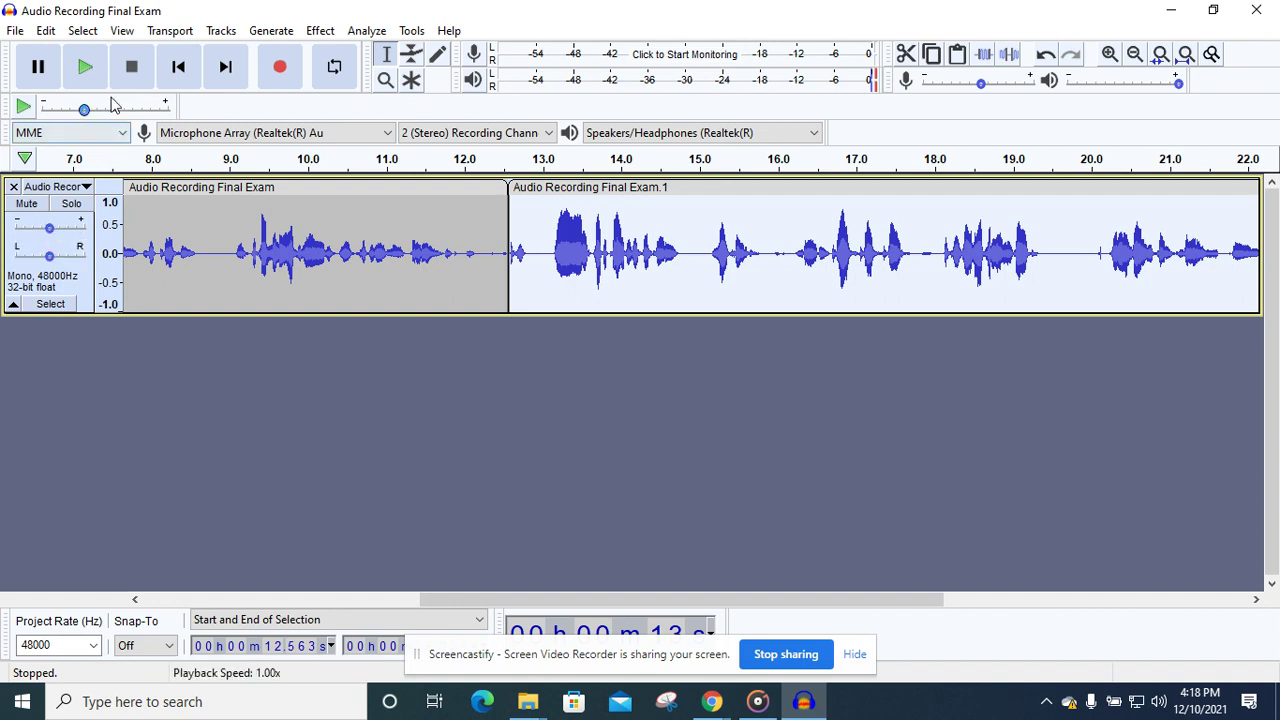
Step: Export the audio as an MP3 named "Audio Recording Final Exam Audacity Recroding" in Downloads, with empty metadata tags and the Standard, 170-210 kbps preset
click(17, 31)
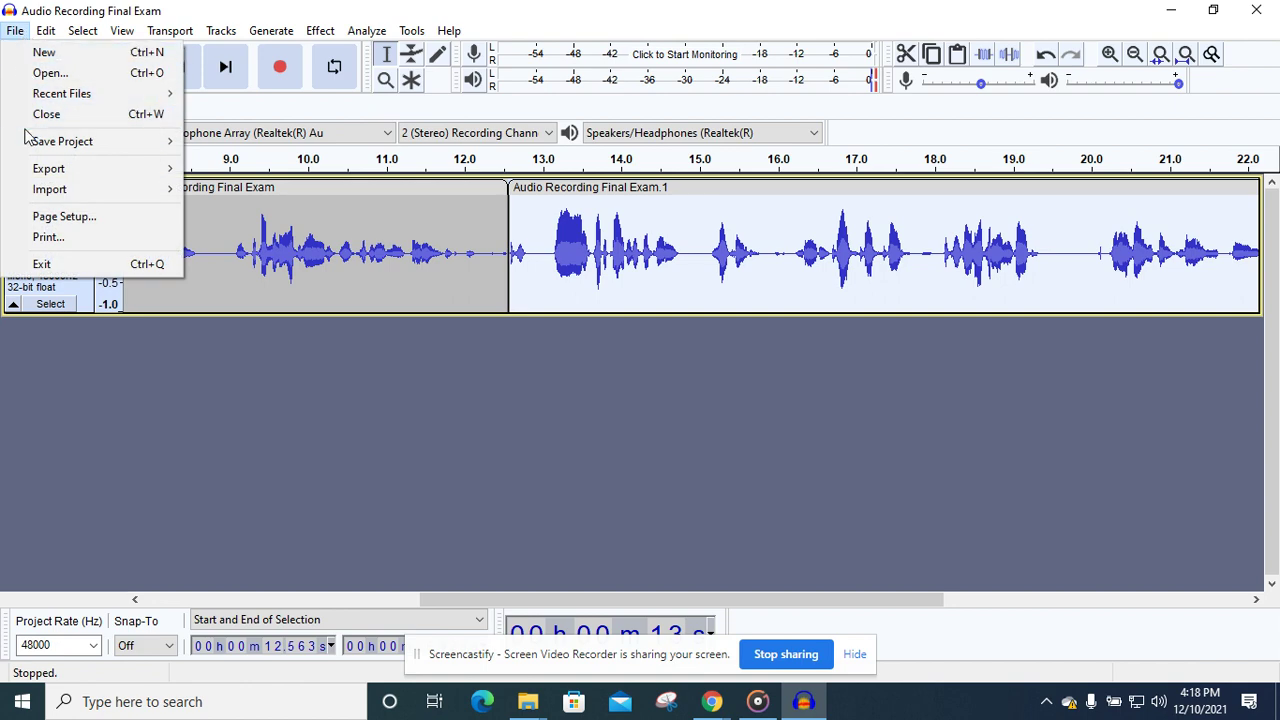
mouse_move(40, 170)
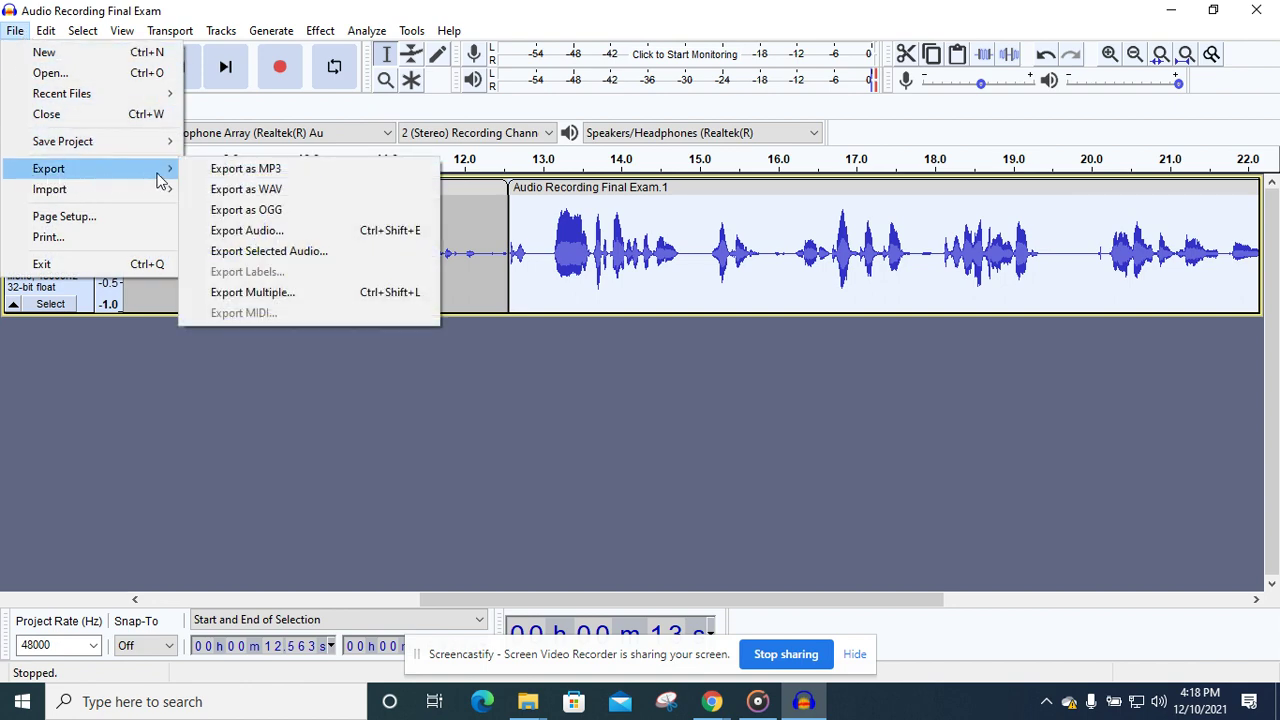
click(225, 169)
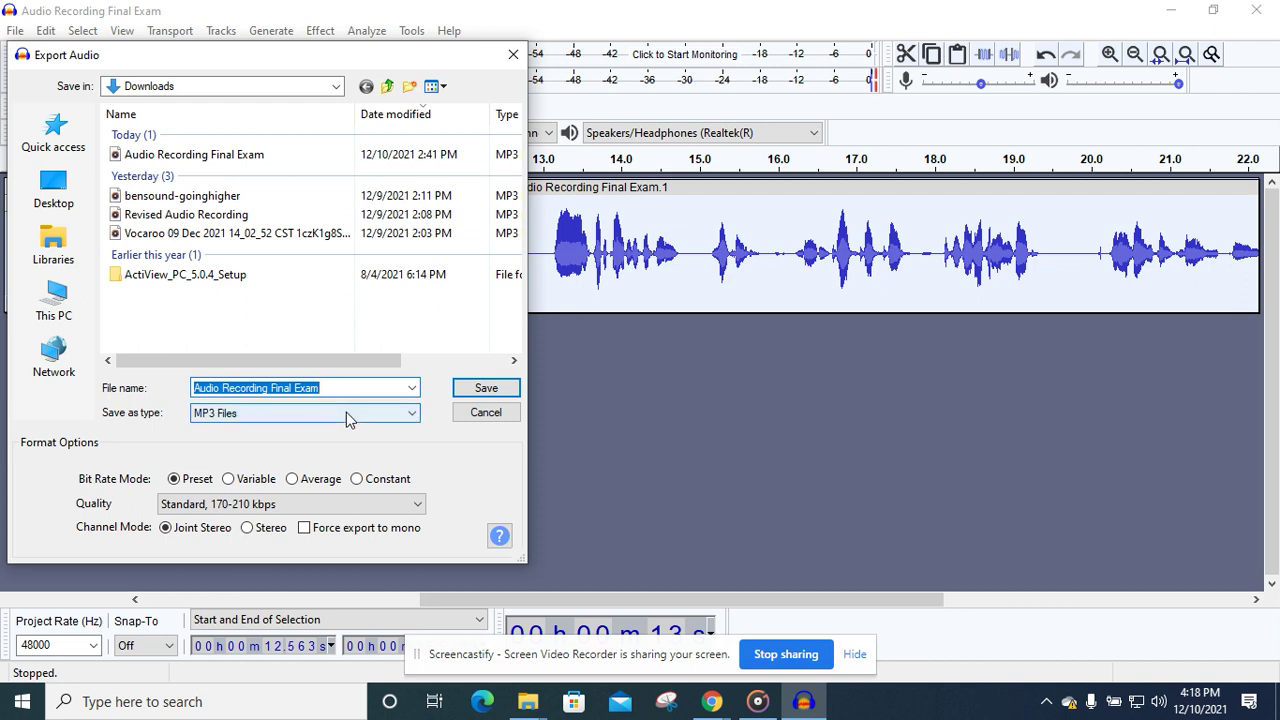
click(350, 390)
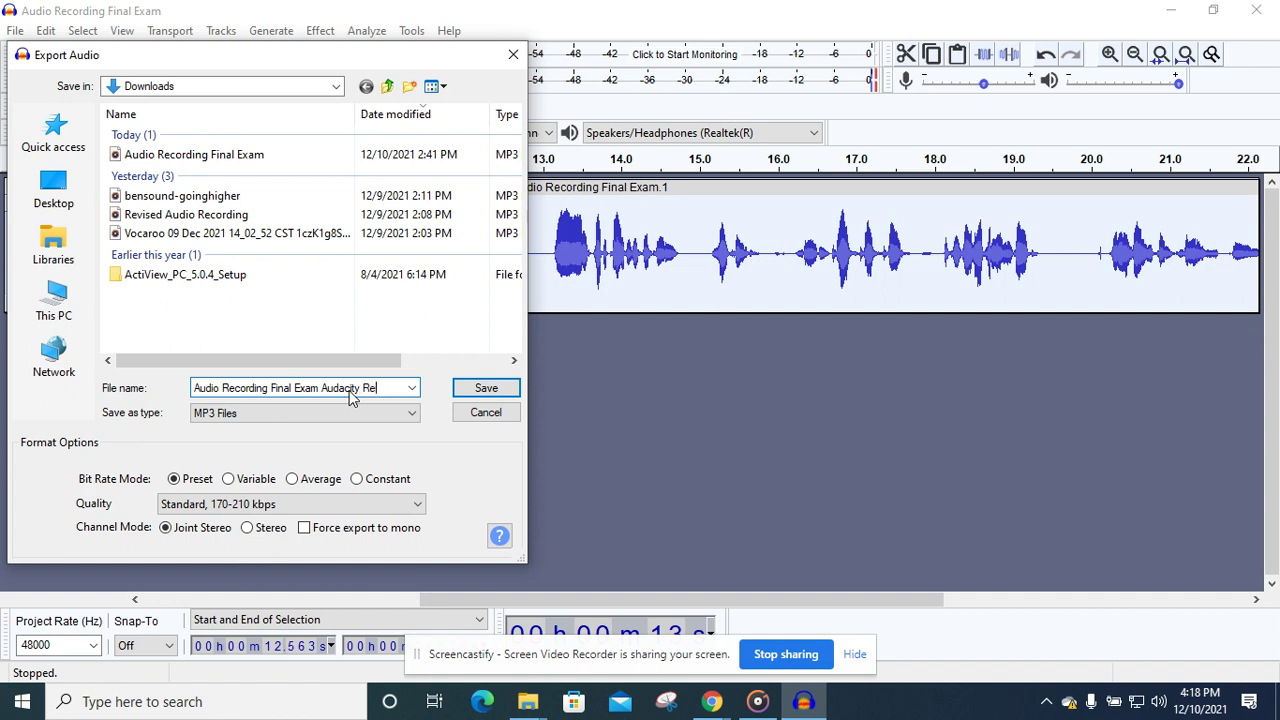
text(Audacity Recro)
key(BackSpace)
key(BackSpace)
text(ording)
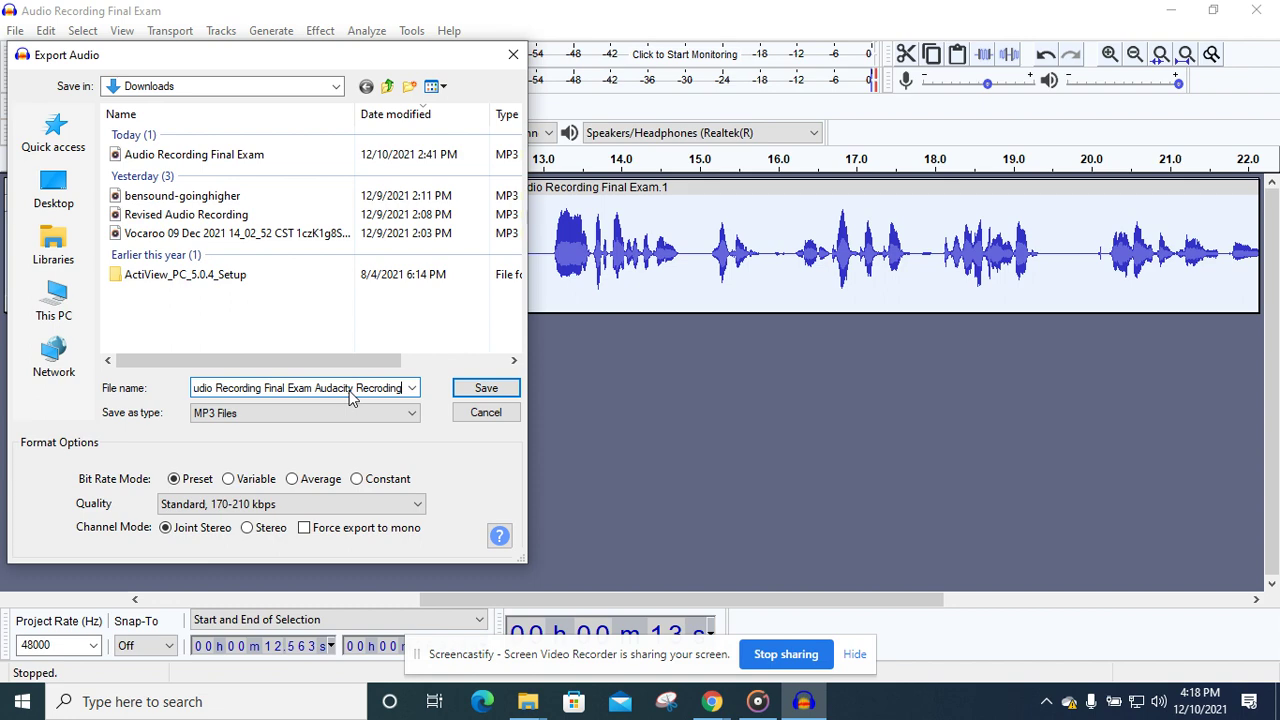
click(462, 391)
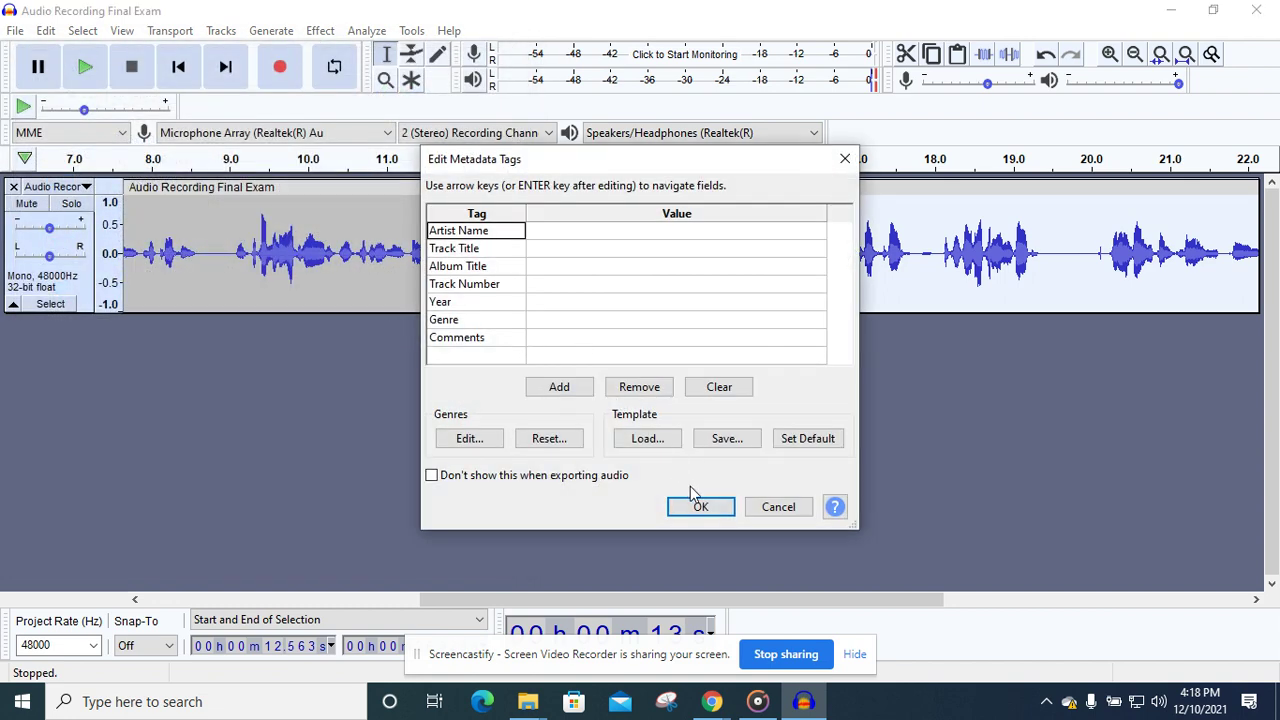
click(703, 508)
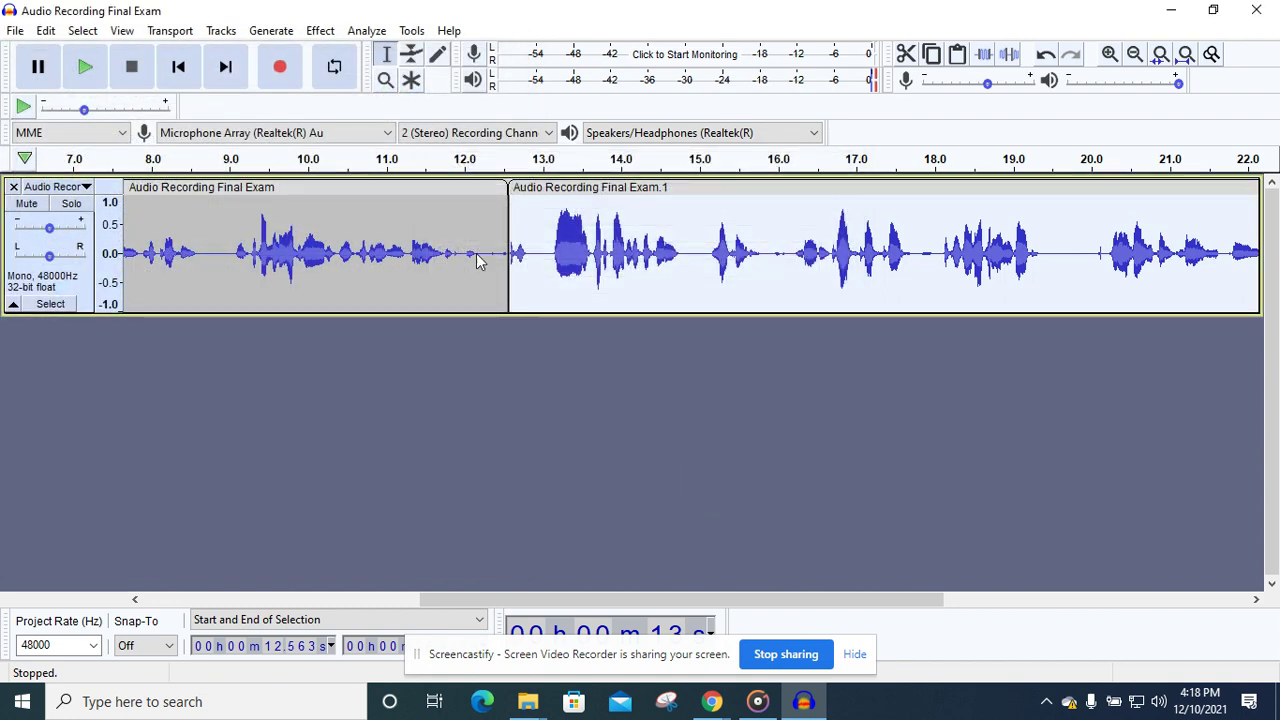
Step: Switch to the Downloads folder in File Explorer, open the exported MP3 in the music player and pause its playback
click(527, 701)
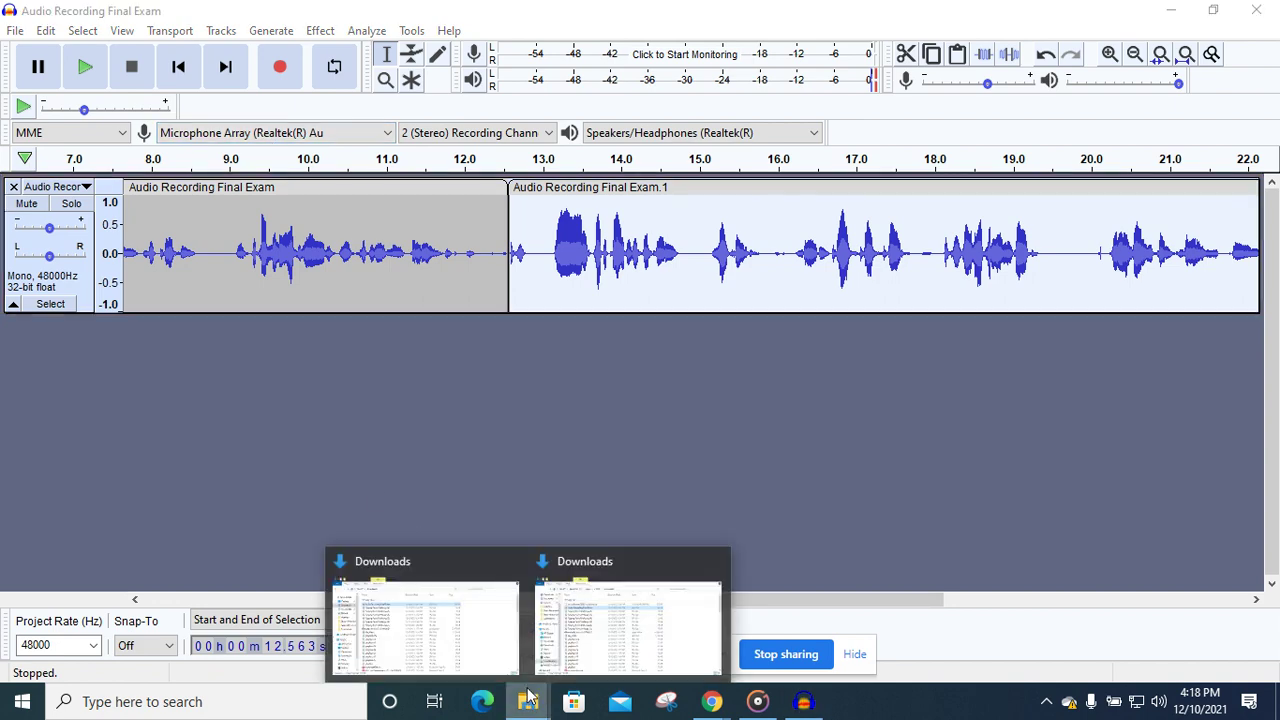
click(476, 640)
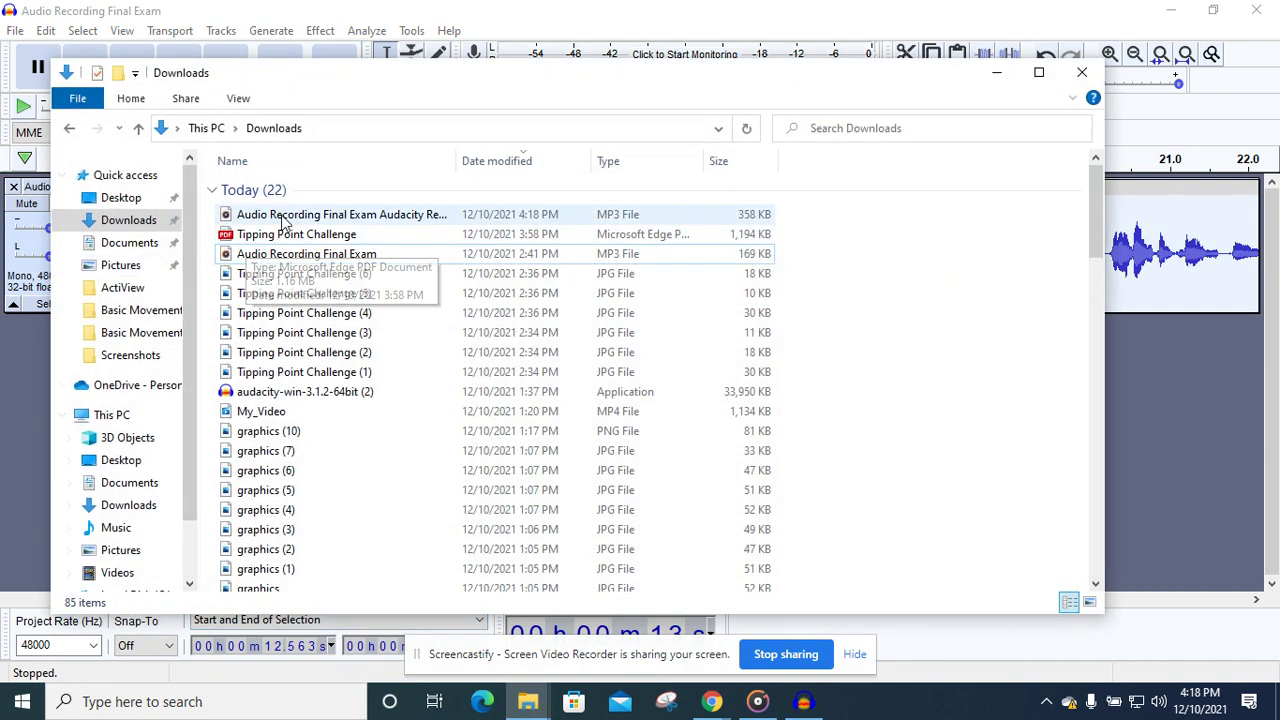
click(285, 216)
double_click(285, 218)
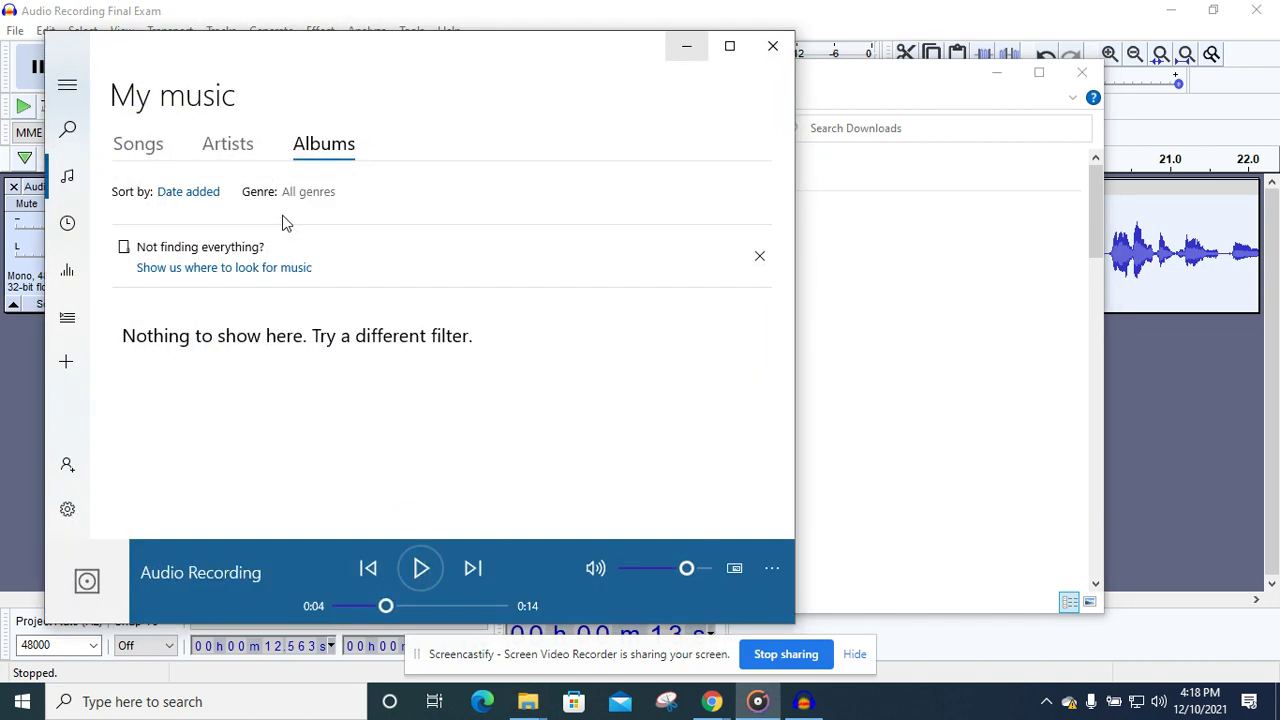
click(422, 568)
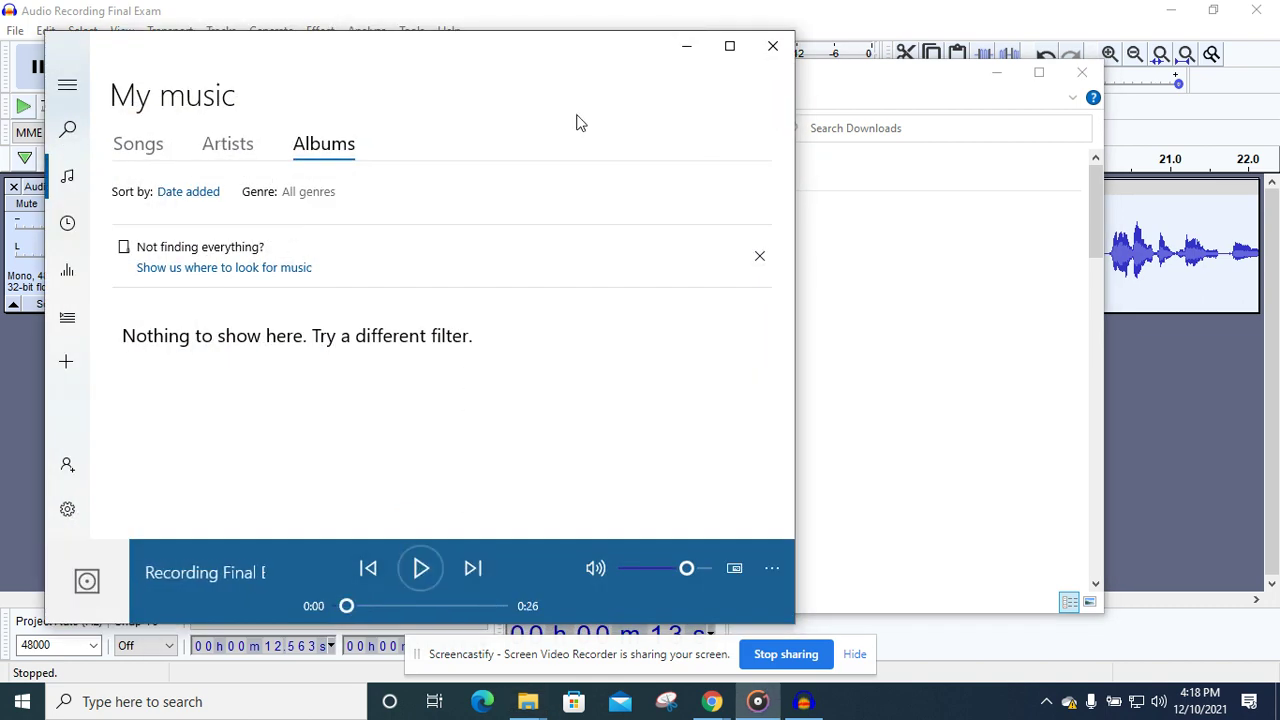
Step: Minimize the music player, the Downloads folder and the Audacity window to return to the desktop
click(686, 46)
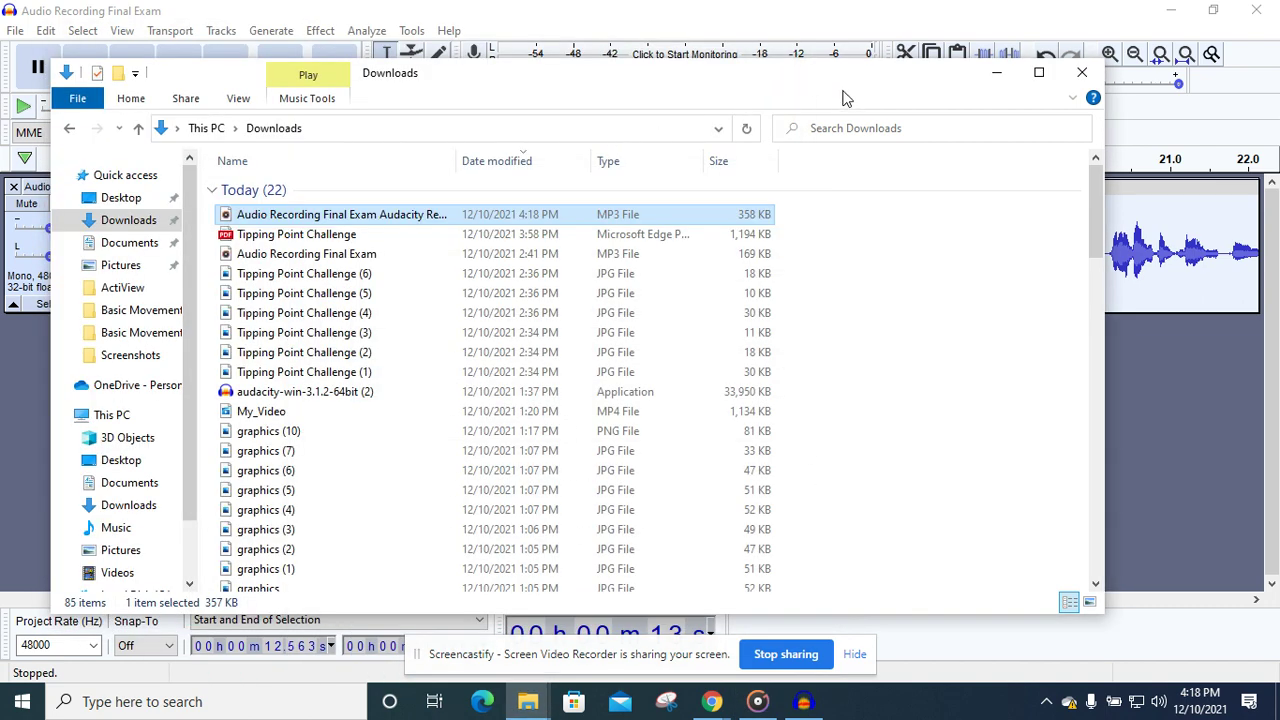
click(996, 73)
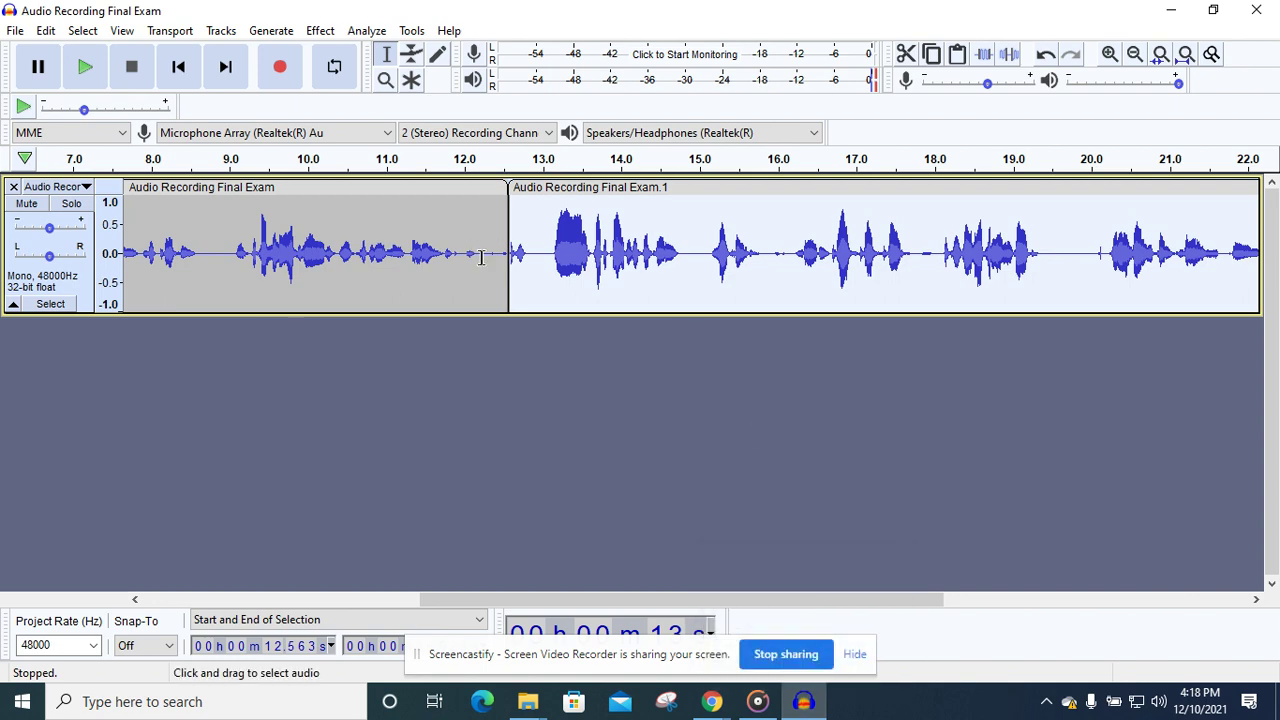
click(810, 712)
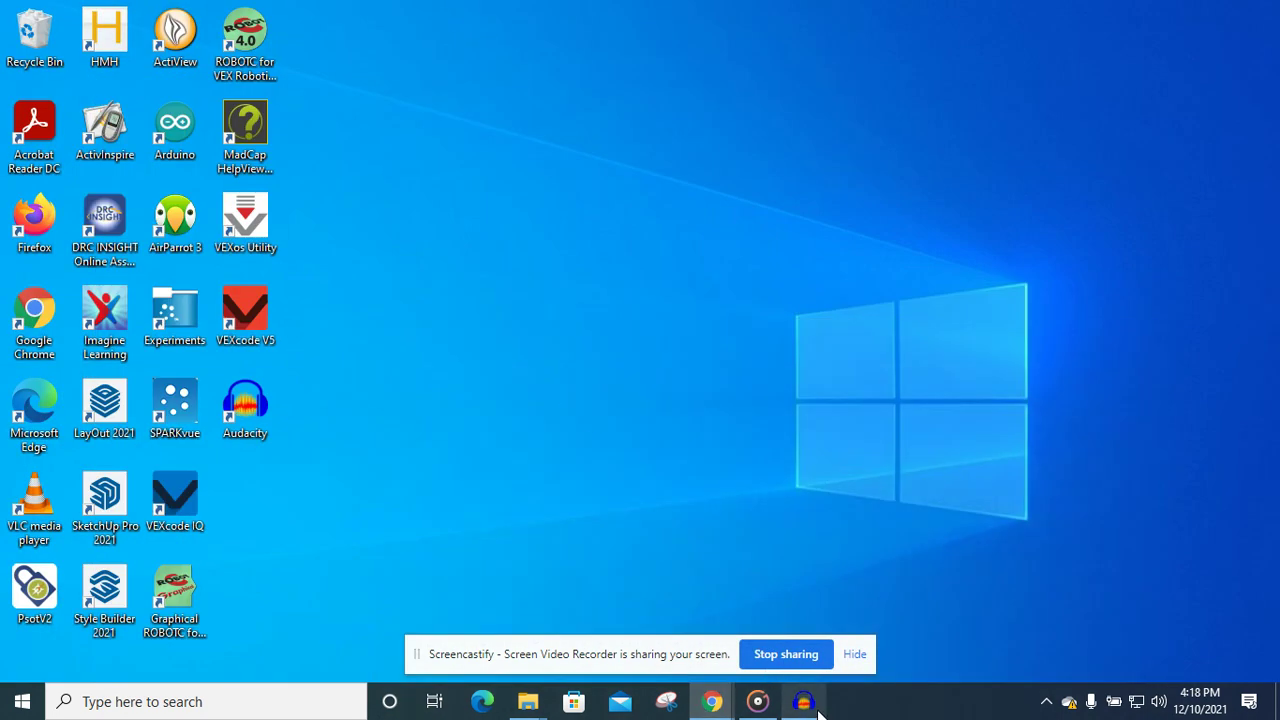